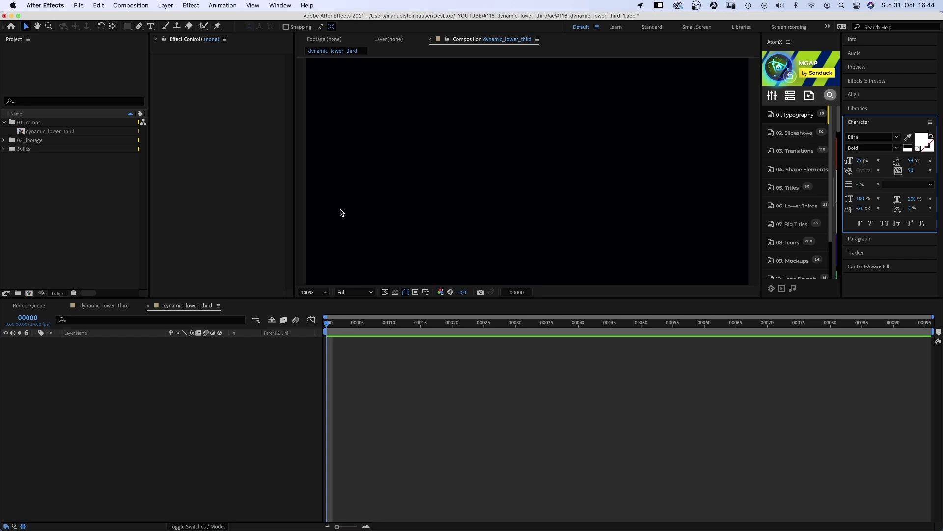
Add a text layer reading 'This lower third is dynamic' to the comp
{"action": "left_click", "coordinate": [151, 26]}
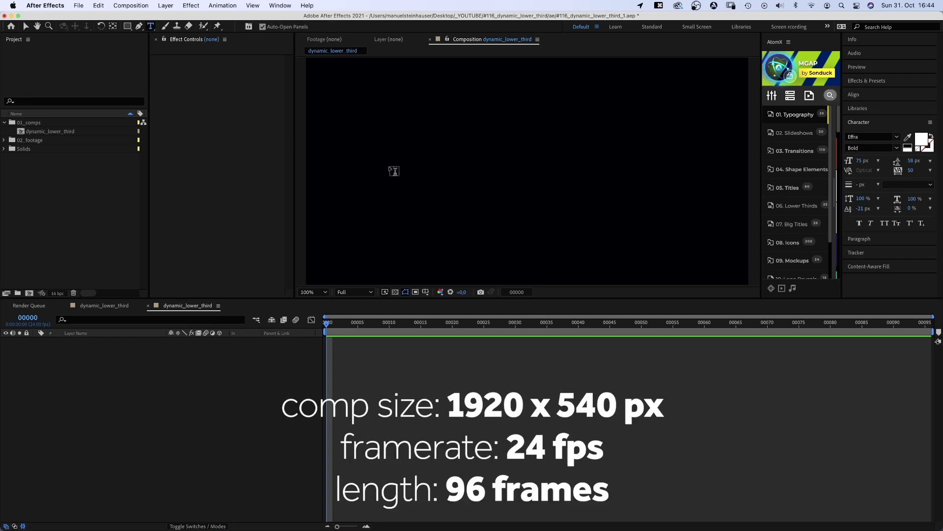
{"action": "left_click", "coordinate": [390, 175]}
{"action": "type", "text": "This "}
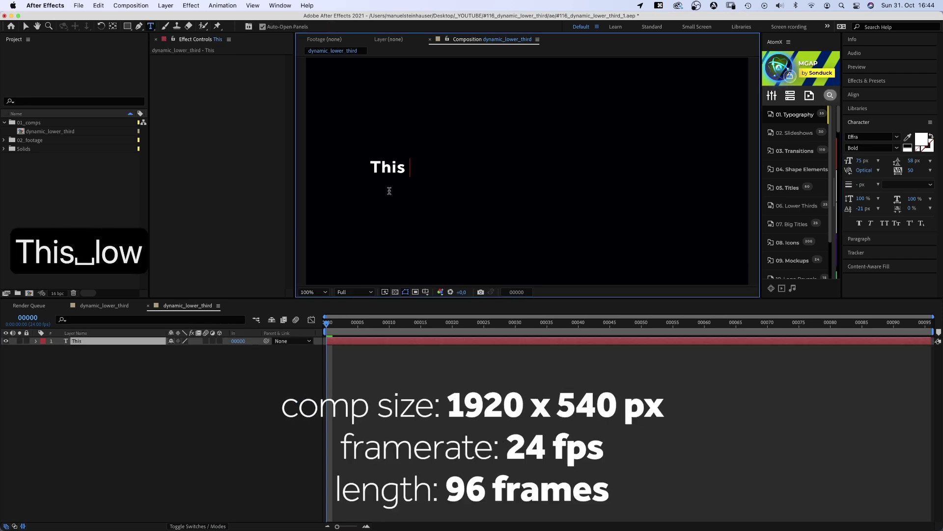
{"action": "type", "text": "lower third is dynamic"}
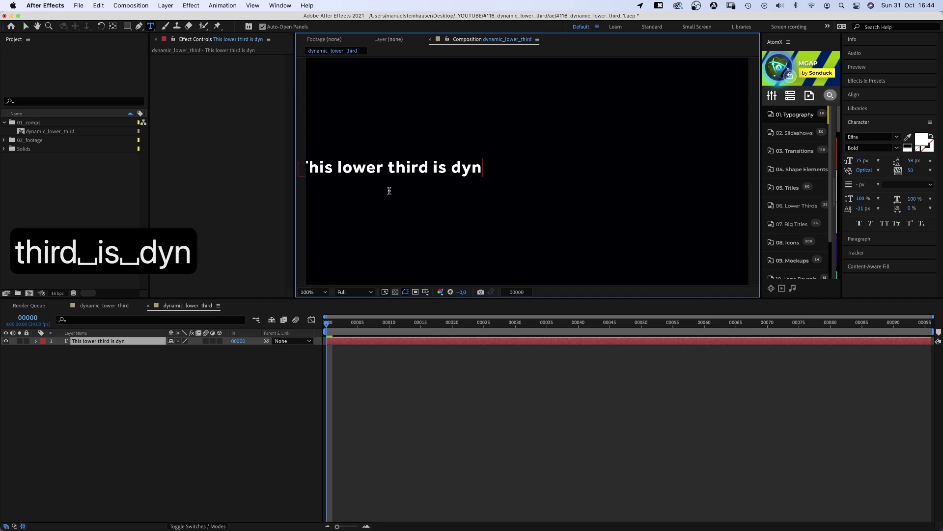
{"action": "left_click", "coordinate": [27, 27]}
Centre-align the paragraph and centre the text horizontally and vertically in the comp
{"action": "left_click", "coordinate": [870, 240]}
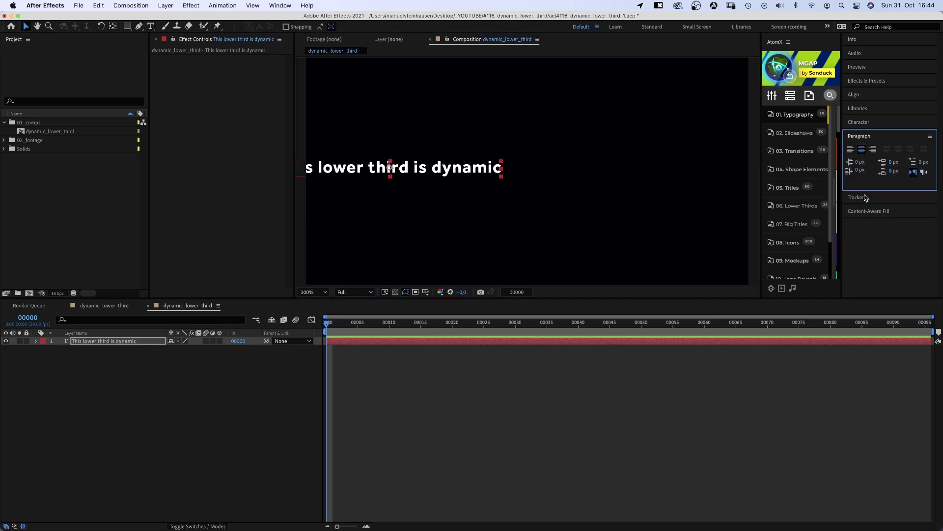
{"action": "left_click", "coordinate": [862, 150]}
{"action": "left_click", "coordinate": [868, 95]}
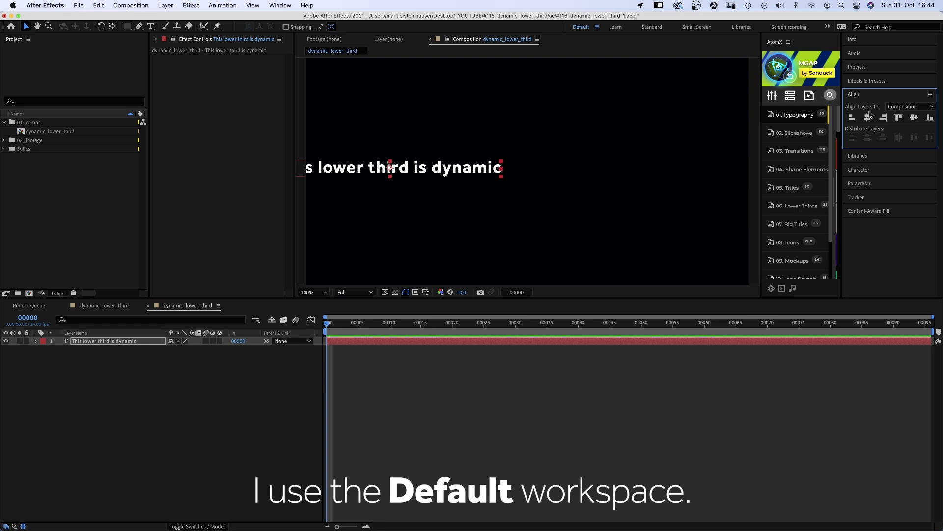
{"action": "left_click", "coordinate": [867, 118]}
{"action": "left_click", "coordinate": [910, 116]}
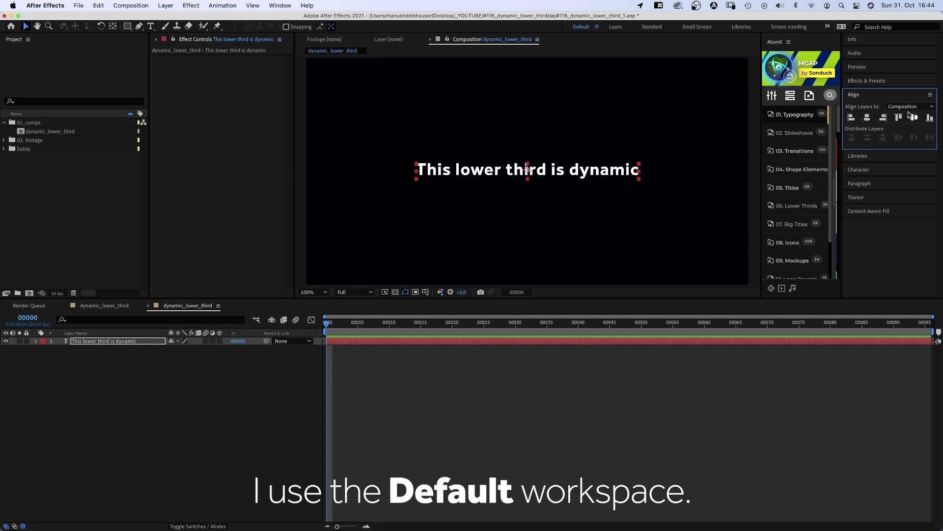
Set the text to All Caps and add an adjustment layer above it
{"action": "left_click", "coordinate": [877, 170]}
{"action": "left_click", "coordinate": [885, 224]}
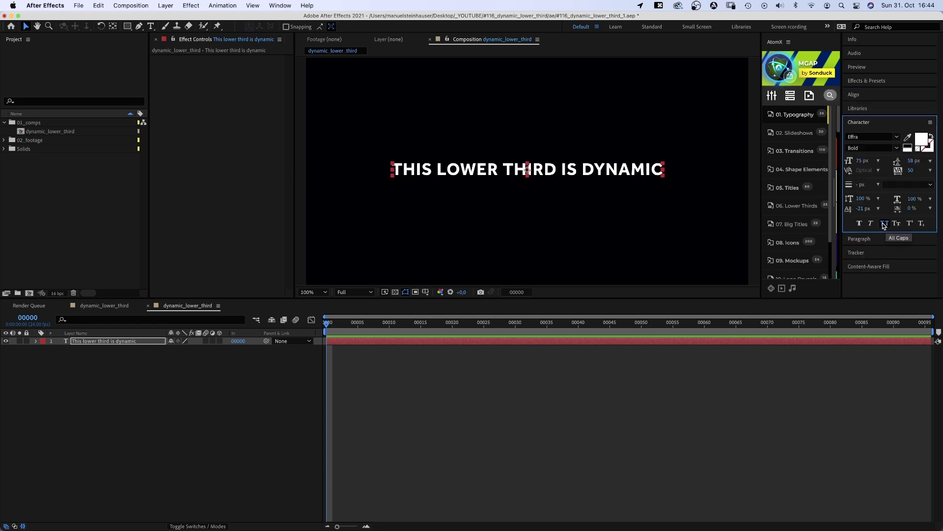
{"action": "key", "text": "alt+super+y"}
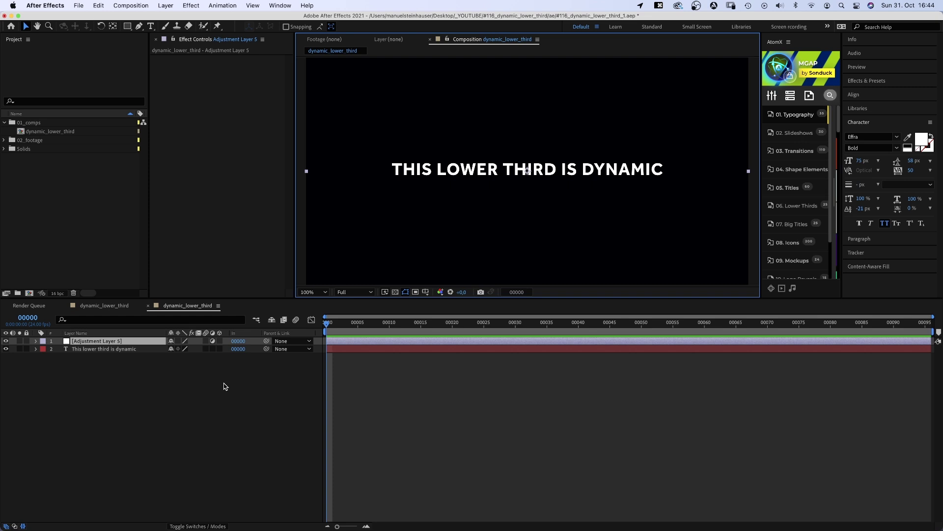
Rename the adjustment layer CONTROLS and add a Layer Control effect to it
{"action": "key", "text": "Return"}
{"action": "type", "text": "CONTROLS"}
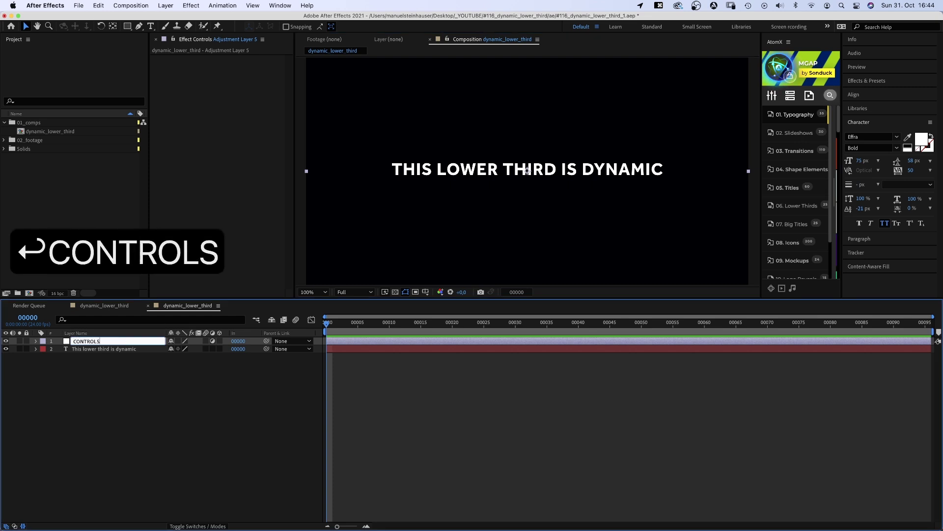
{"action": "key", "text": "Return"}
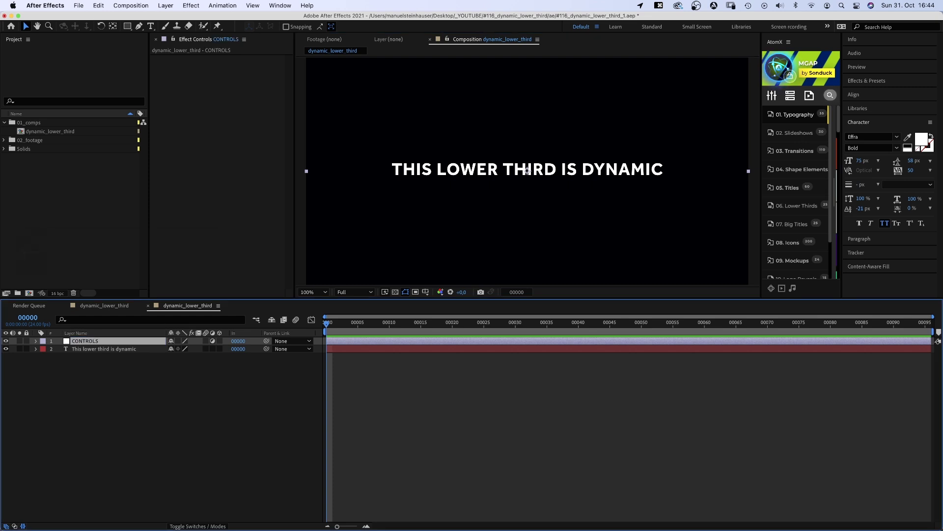
{"action": "left_click", "coordinate": [190, 6]}
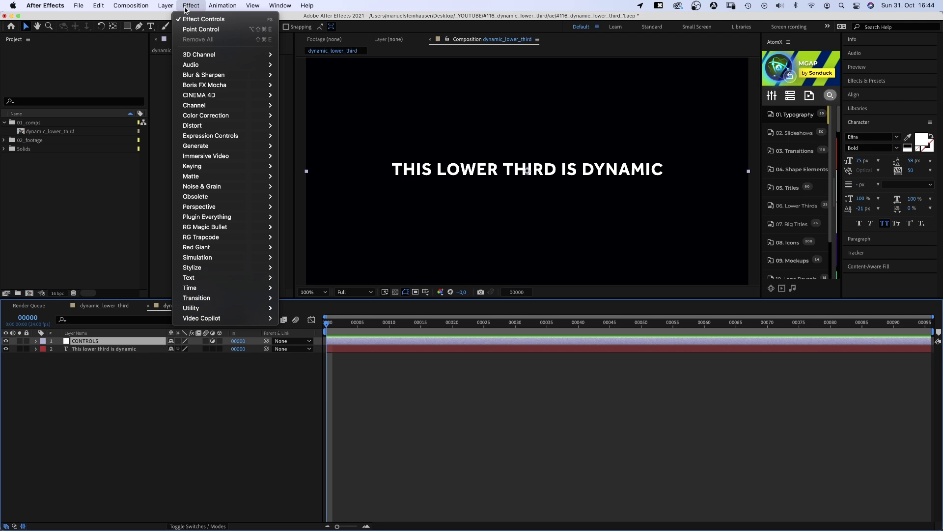
{"action": "mouse_move", "coordinate": [226, 143]}
{"action": "left_click", "coordinate": [324, 185]}
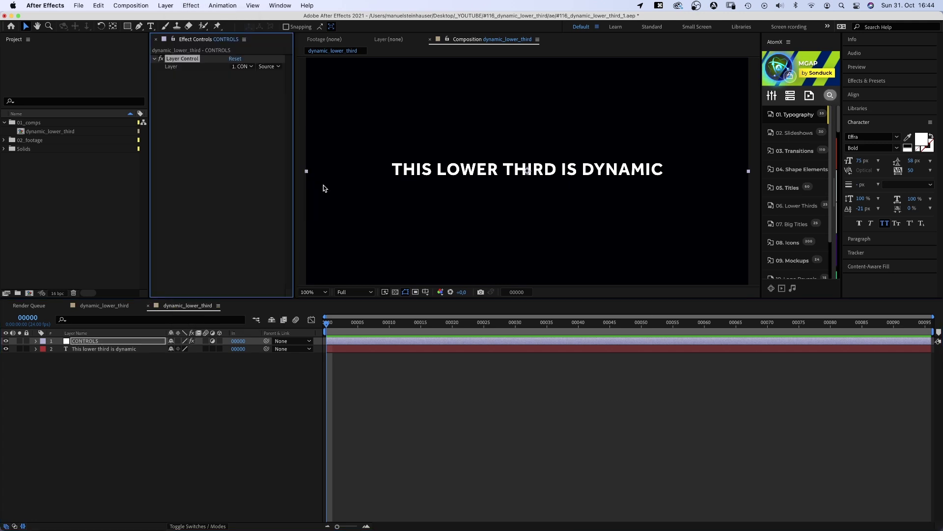
Add a Point Control to CONTROLS named 'edge'
{"action": "left_click", "coordinate": [191, 5]}
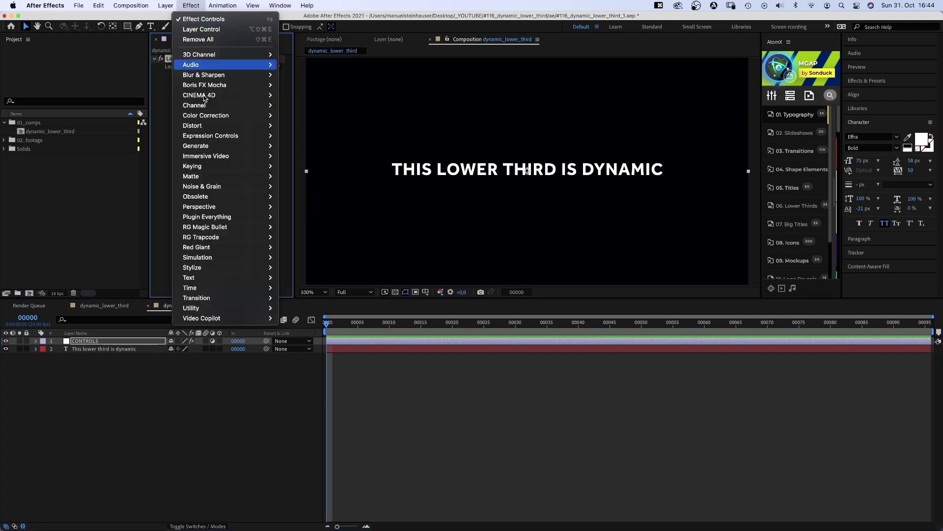
{"action": "mouse_move", "coordinate": [231, 137]}
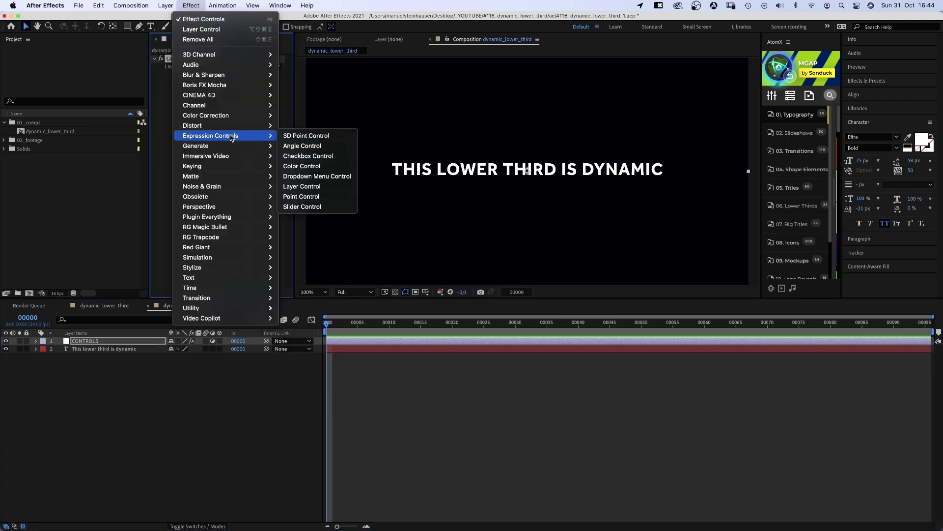
{"action": "left_click", "coordinate": [301, 196]}
{"action": "key", "text": "Return"}
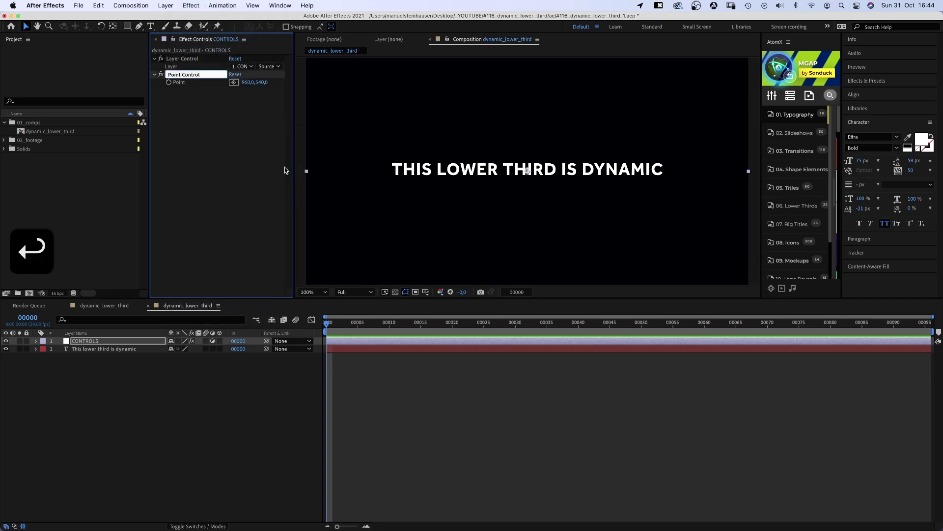
{"action": "type", "text": "edge"}
{"action": "key", "text": "Return"}
Add a Slider Control named 'height' and duplicate it as 'width'
{"action": "left_click", "coordinate": [191, 5]}
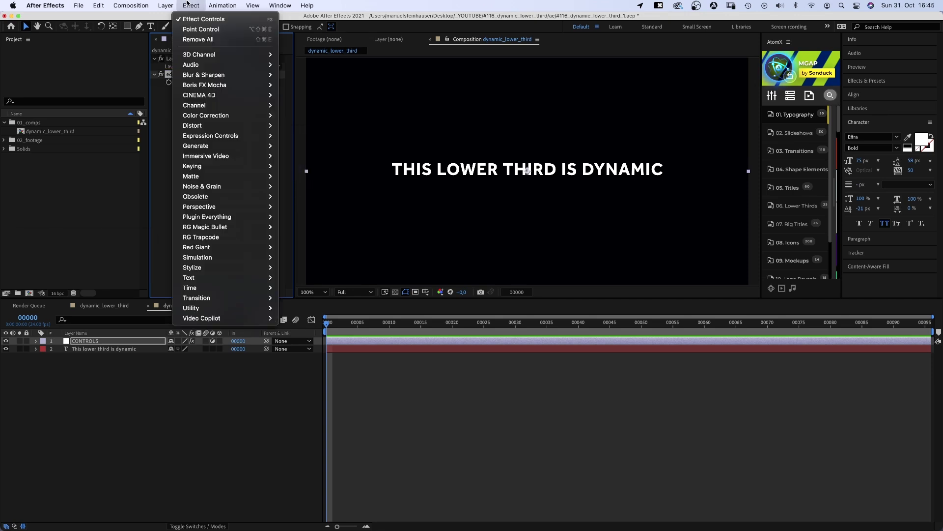
{"action": "mouse_move", "coordinate": [233, 137]}
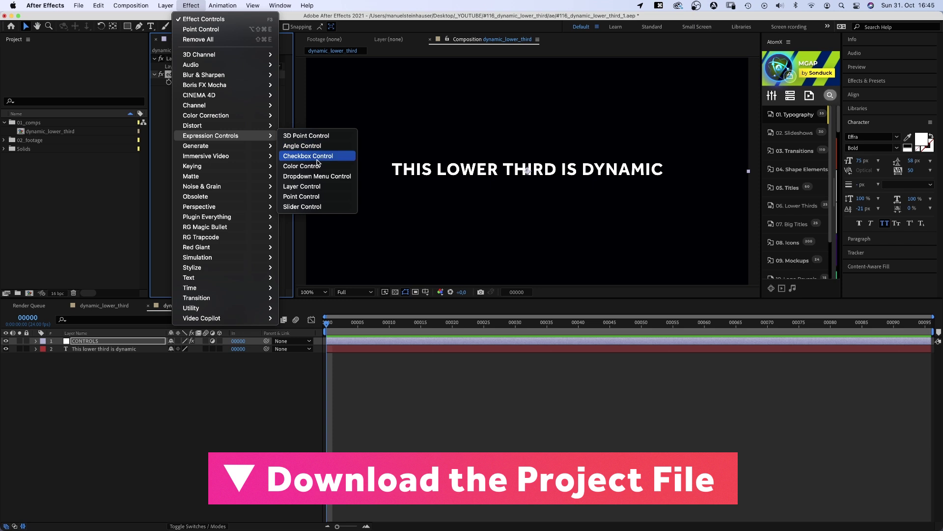
{"action": "left_click", "coordinate": [302, 207]}
{"action": "key", "text": "Return"}
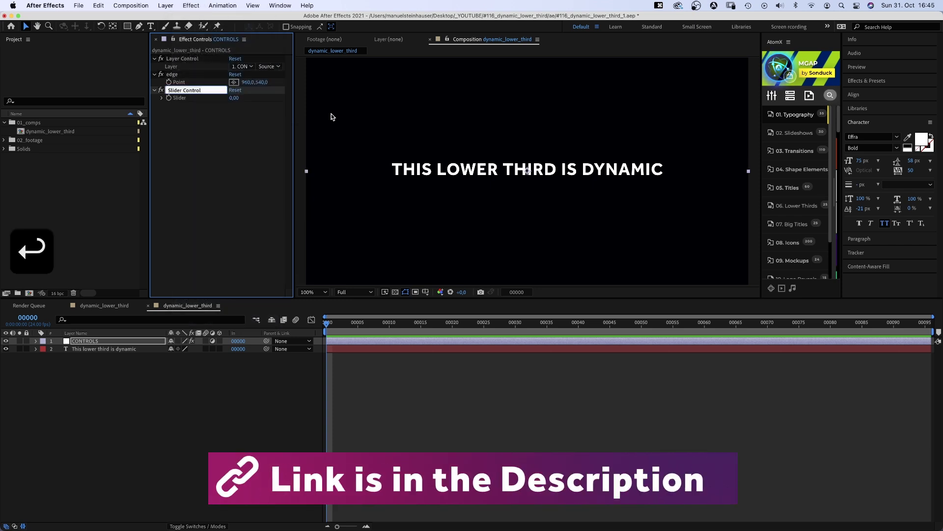
{"action": "type", "text": "height"}
{"action": "key", "text": "Return"}
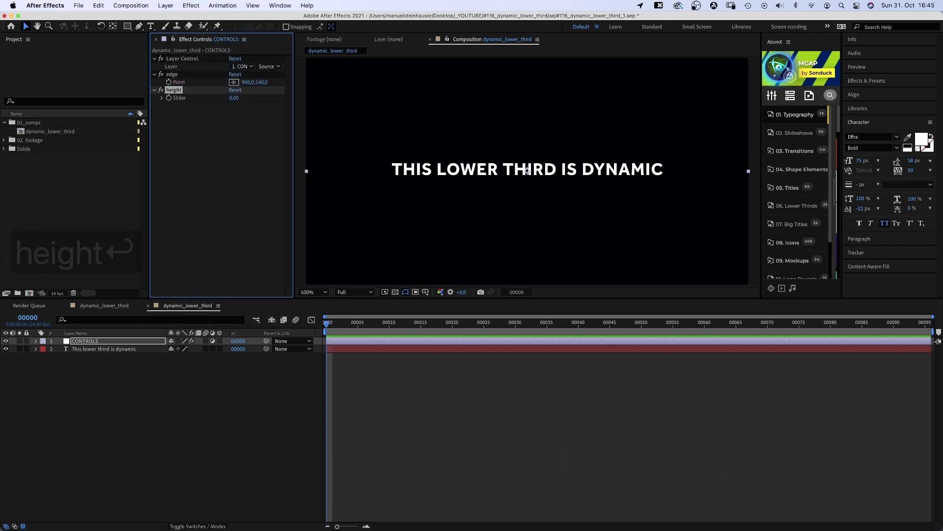
{"action": "key", "text": "super+d"}
{"action": "key", "text": "Return"}
{"action": "type", "text": "width"}
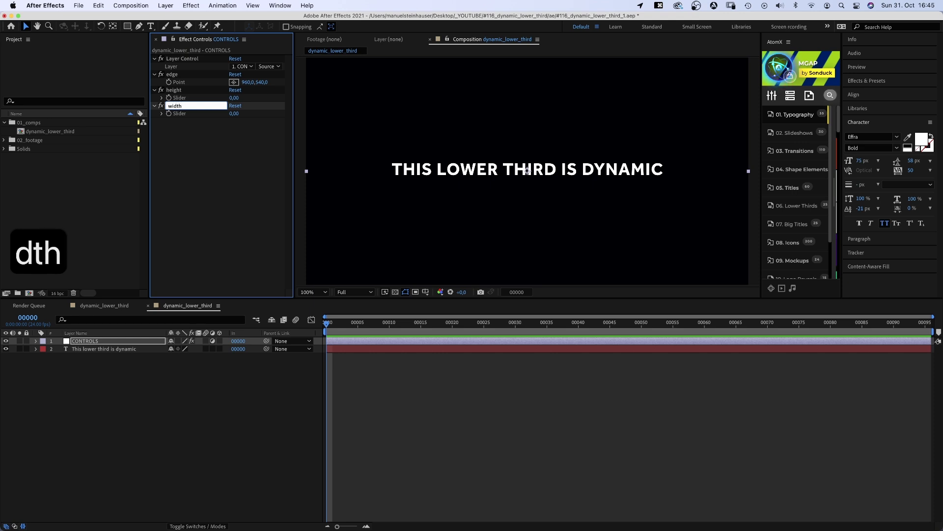
{"action": "key", "text": "Return"}
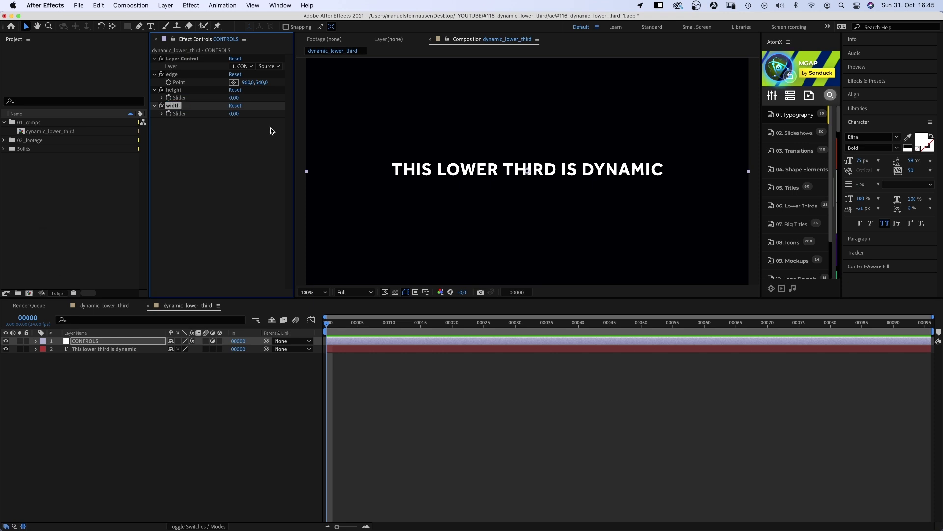
Add a Point Control named 'heightwidth+edge' and set the Layer Control to the text layer
{"action": "left_click", "coordinate": [183, 7]}
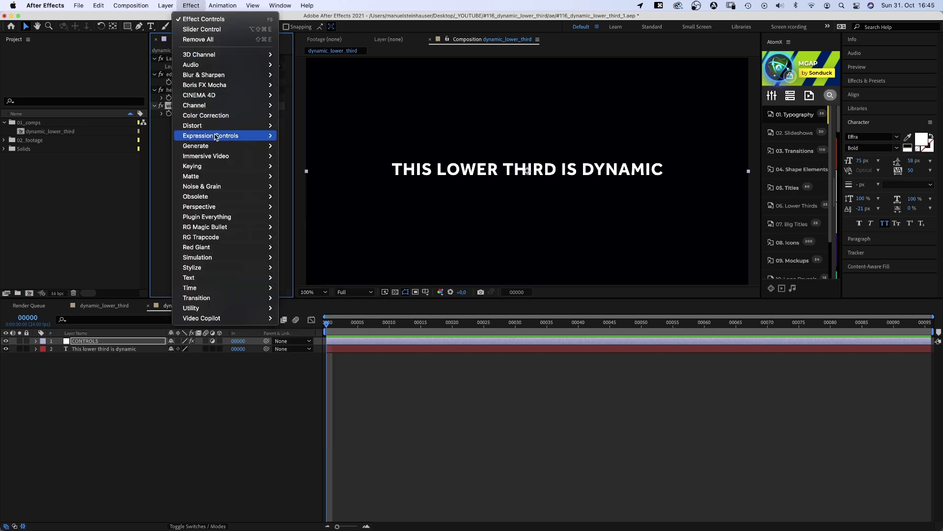
{"action": "mouse_move", "coordinate": [232, 137]}
{"action": "left_click", "coordinate": [318, 197]}
{"action": "key", "text": "Return"}
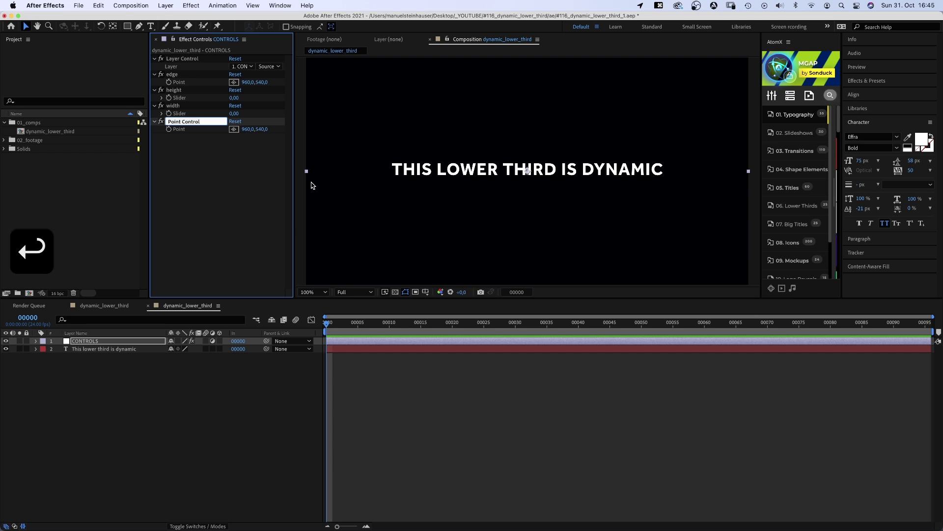
{"action": "type", "text": "heightwidt"}
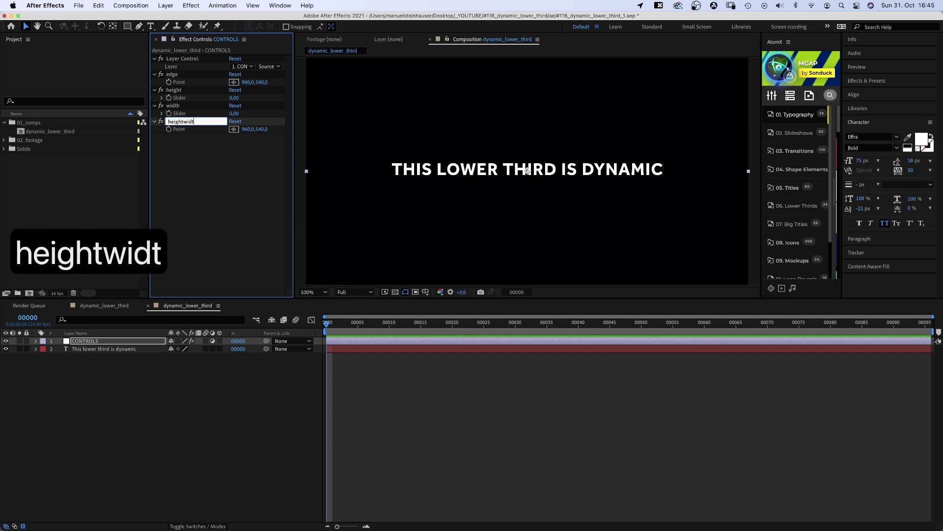
{"action": "type", "text": "h+edge"}
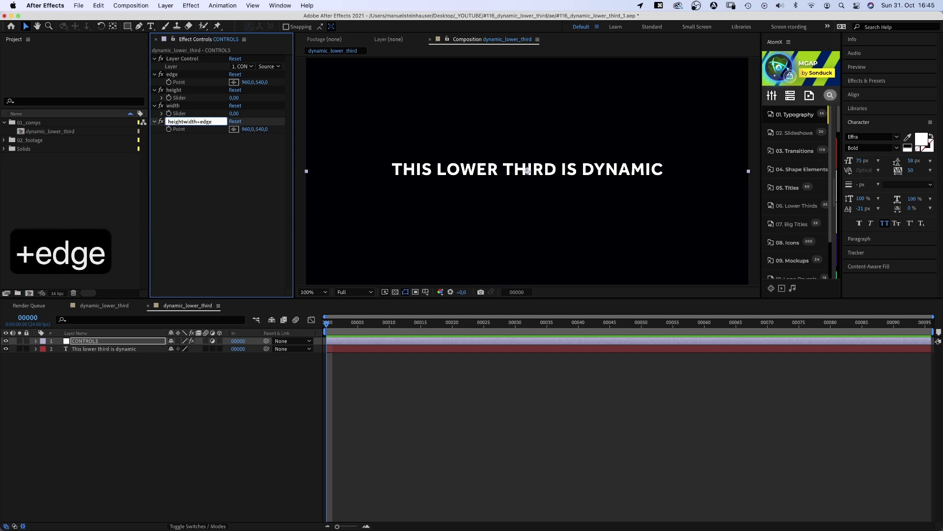
{"action": "key", "text": "Return"}
{"action": "left_click", "coordinate": [249, 66]}
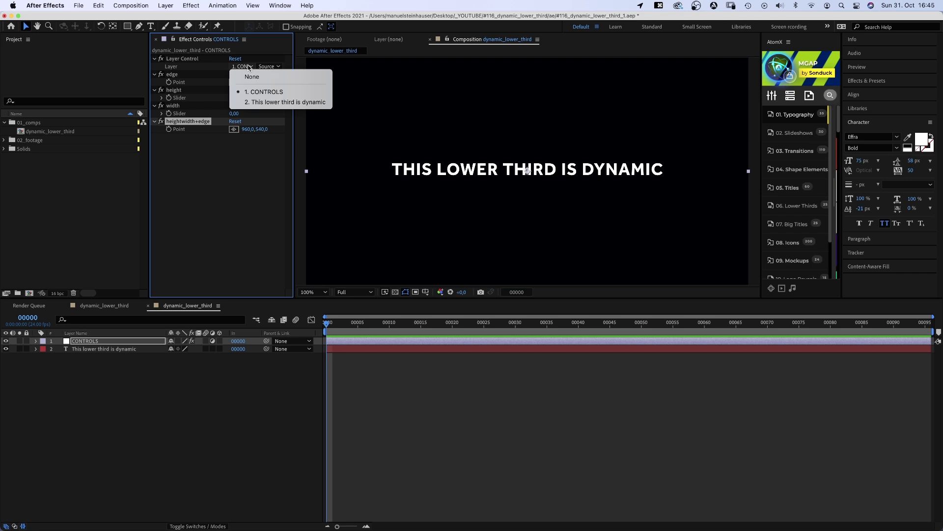
{"action": "left_click", "coordinate": [259, 103]}
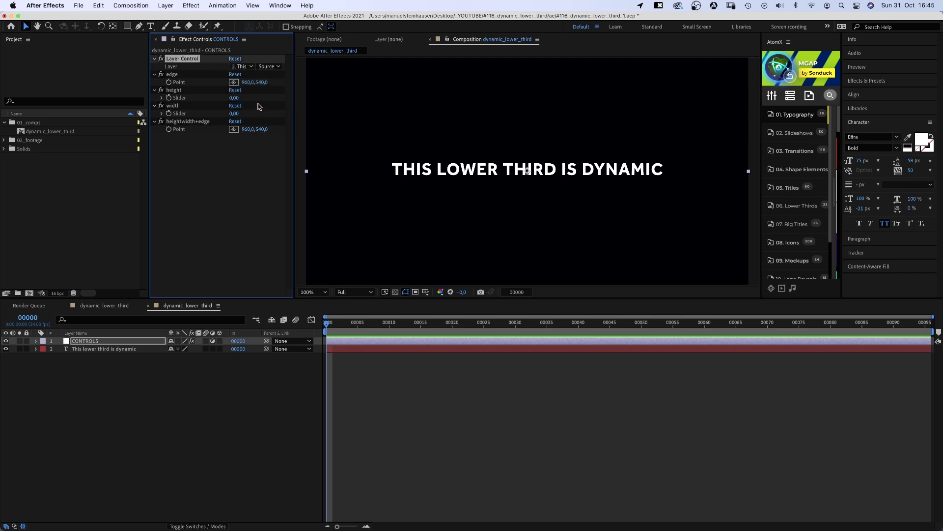
Give the height slider the expression t = Layer Control layer; t.sourceRectAtTime().height, reading 52.65
{"action": "left_click", "coordinate": [169, 98], "text": "alt"}
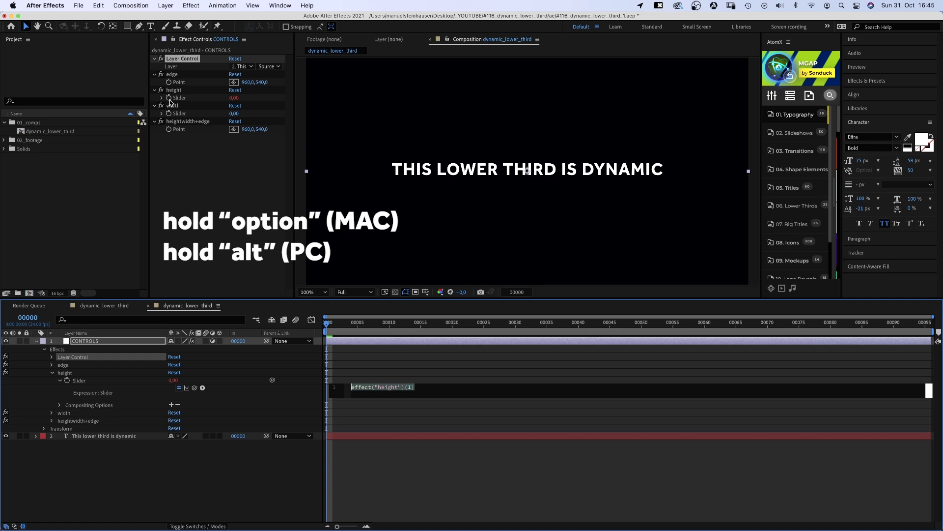
{"action": "type", "text": "t="}
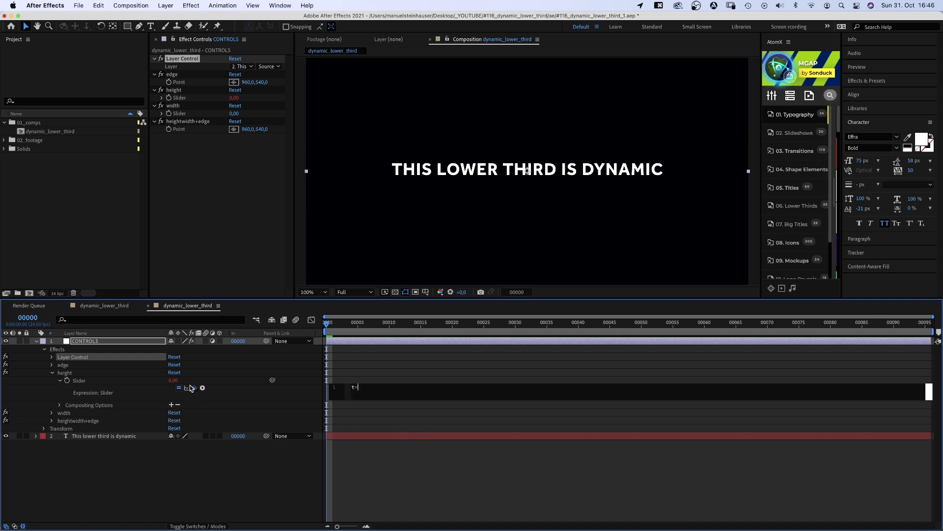
{"action": "left_click_drag", "start_coordinate": [191, 388], "coordinate": [175, 66]}
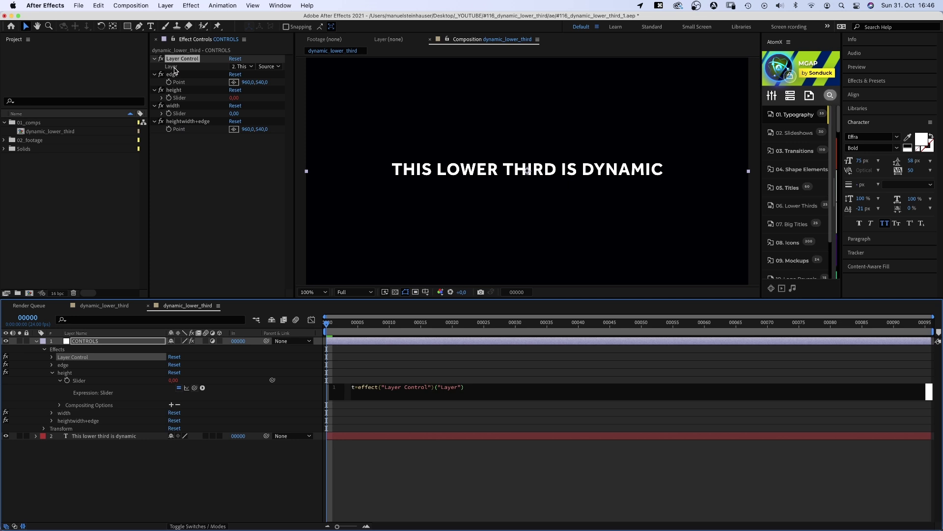
{"action": "type", "text": ";"}
{"action": "key", "text": "Return"}
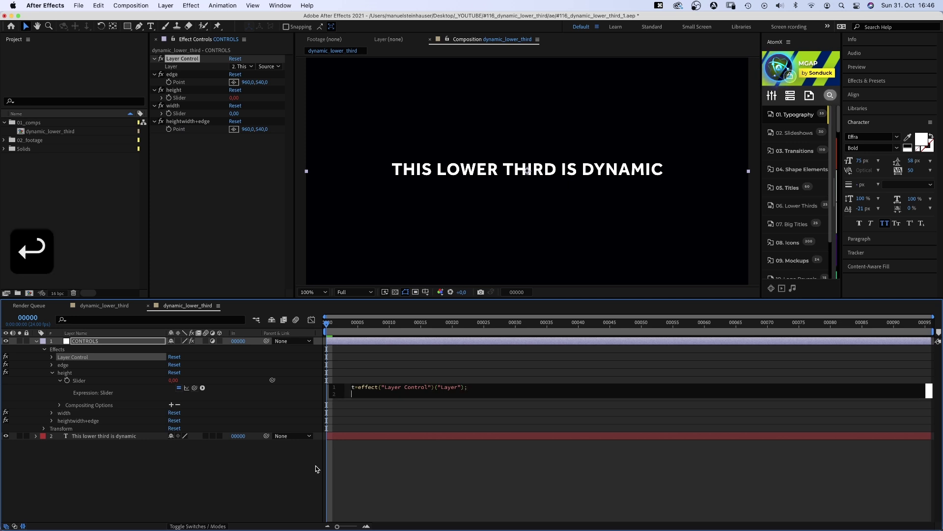
{"action": "type", "text": "t.sourc"}
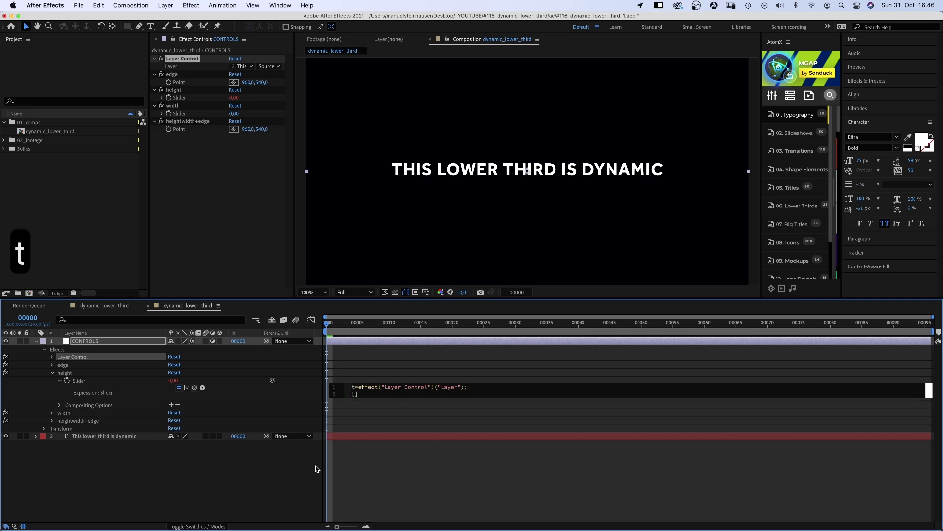
{"action": "type", "text": "e"}
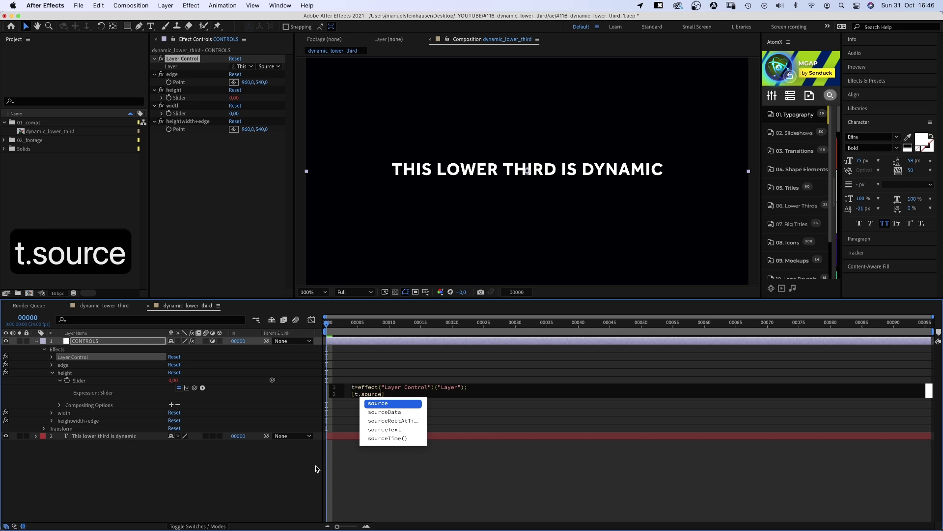
{"action": "key", "text": "Down"}
{"action": "key", "text": "Down"}
{"action": "key", "text": "Return"}
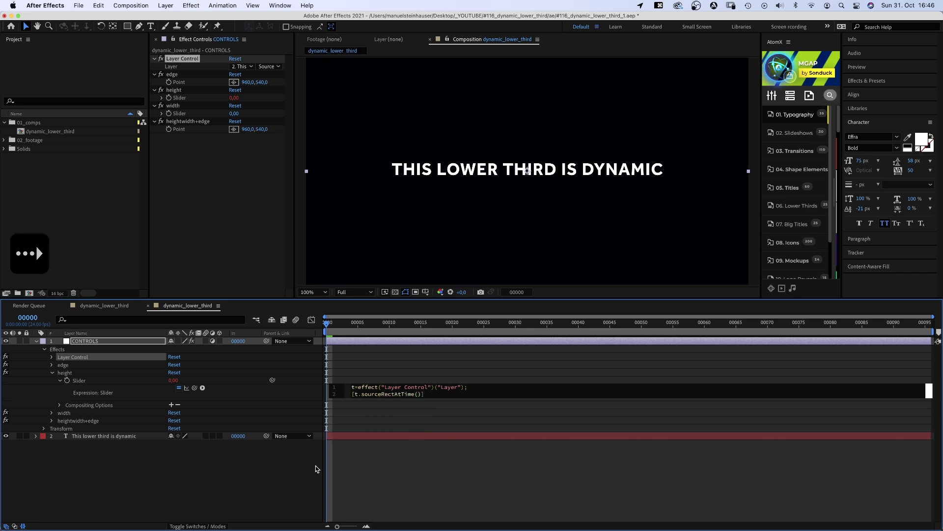
{"action": "type", "text": ".height"}
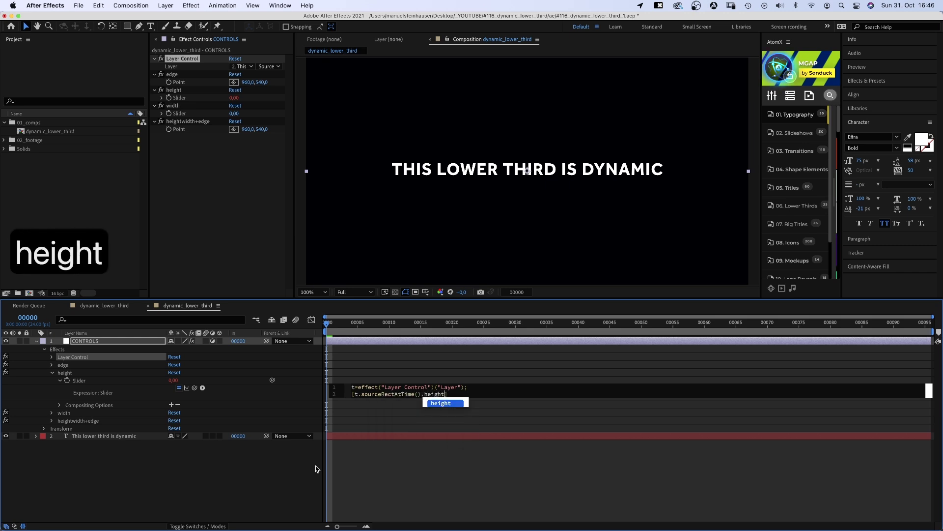
{"action": "key", "text": "Right"}
{"action": "left_click", "coordinate": [202, 472]}
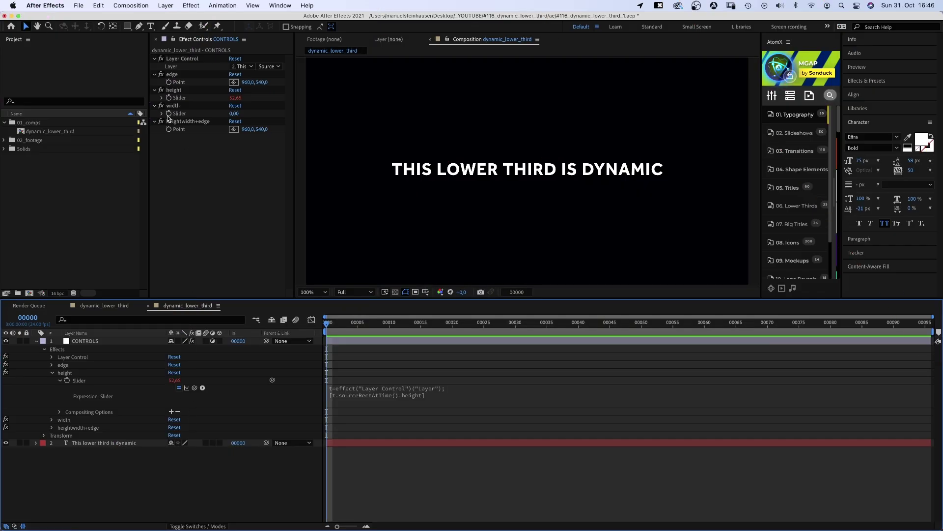
Give the width slider the expression t = Layer Control layer; t.sourceRectAtTime().width, reading 1175.45
{"action": "left_click", "coordinate": [168, 114], "text": "alt"}
{"action": "type", "text": "t"}
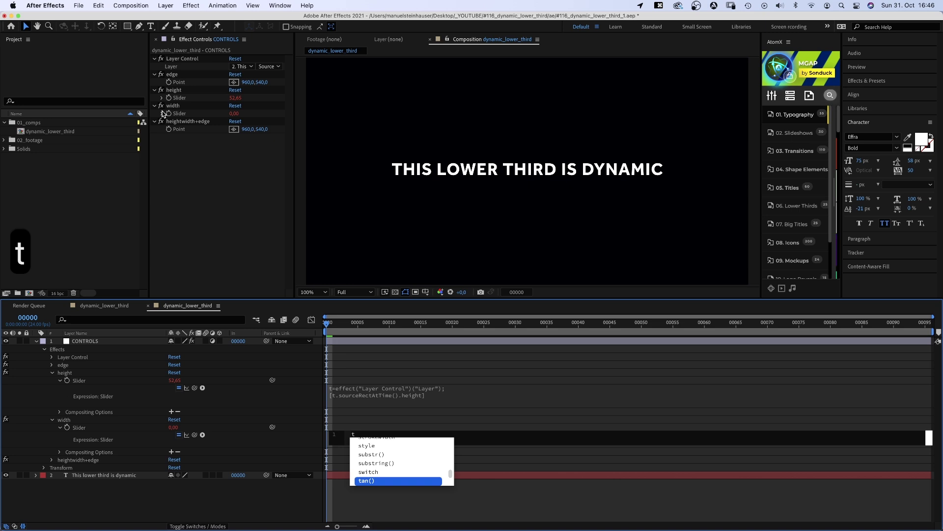
{"action": "type", "text": "="}
{"action": "left_click_drag", "start_coordinate": [195, 437], "coordinate": [185, 66]}
{"action": "type", "text": ";"}
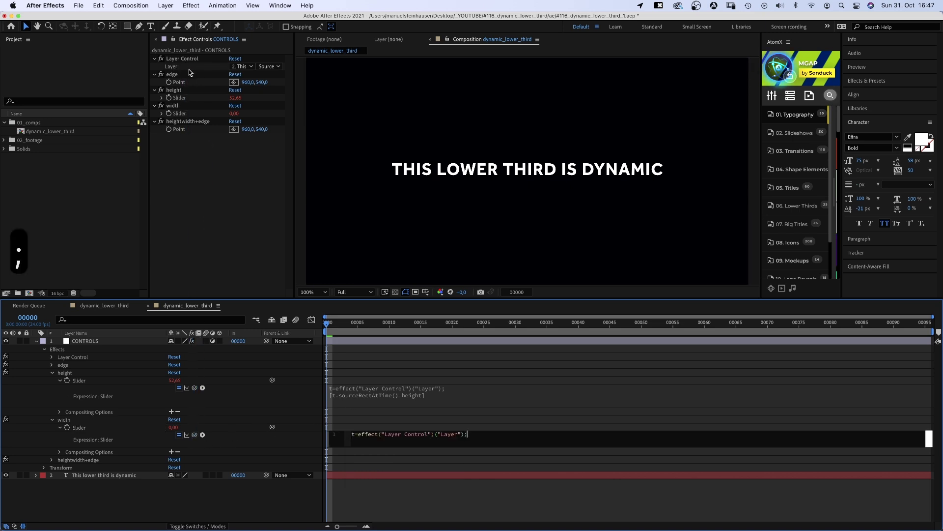
{"action": "key", "text": "Return"}
{"action": "type", "text": "[t.so"}
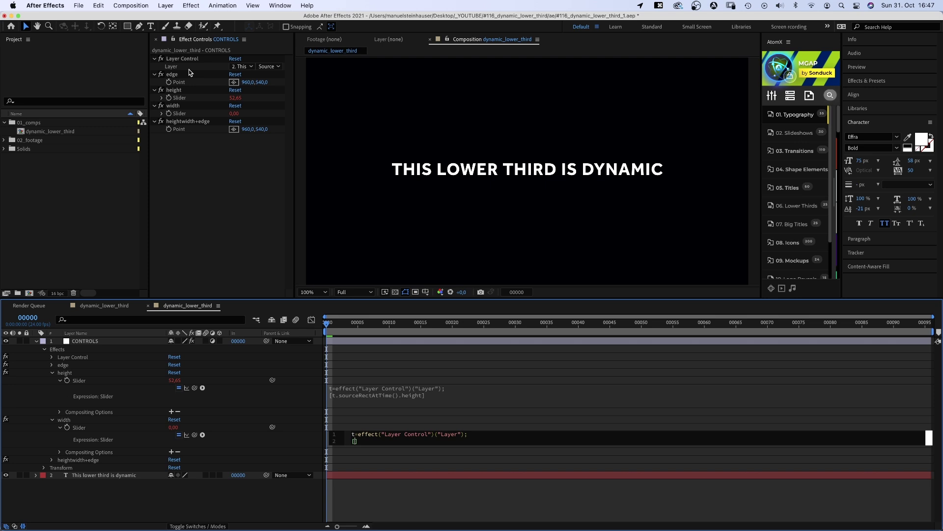
{"action": "type", "text": "urce"}
{"action": "key", "text": "Down"}
{"action": "key", "text": "Down"}
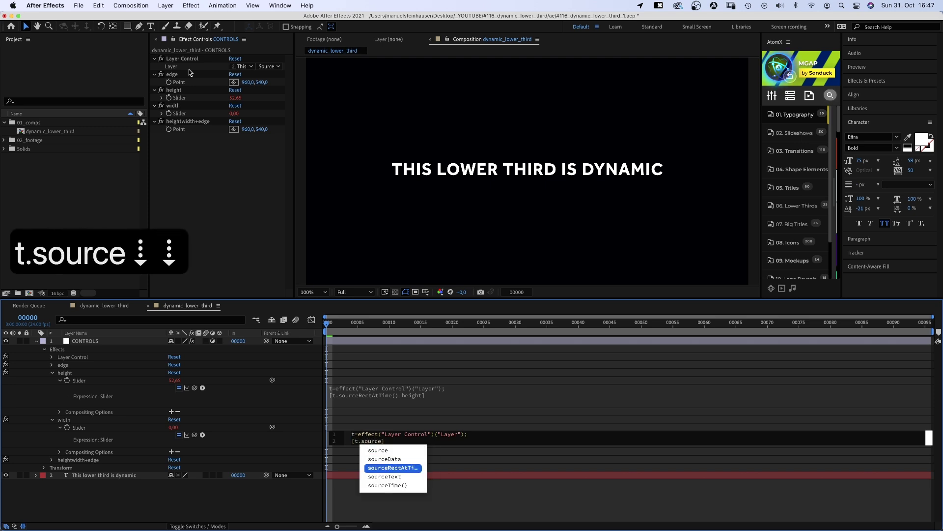
{"action": "key", "text": "Return"}
{"action": "key", "text": "Right"}
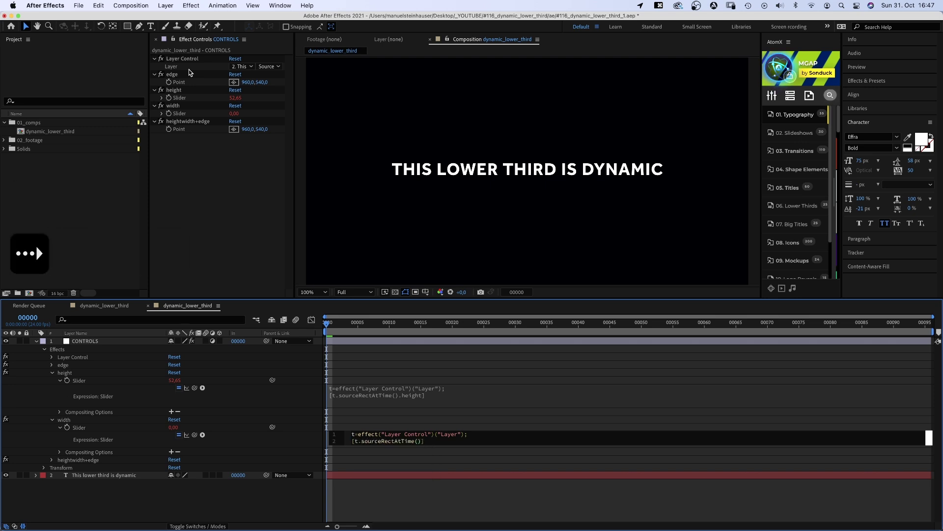
{"action": "type", "text": ".width"}
{"action": "key", "text": "Return"}
{"action": "left_click", "coordinate": [201, 497]}
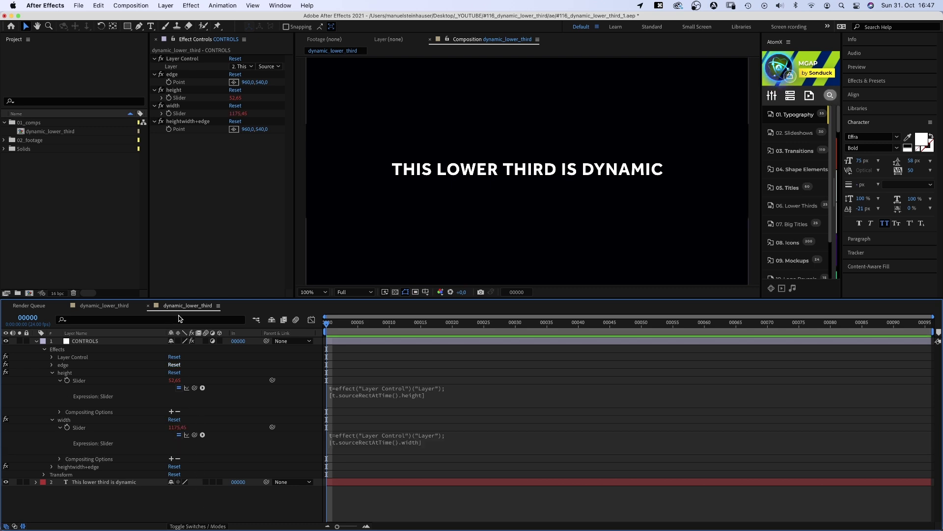
Set the heightwidth+edge point expression to [width, height] + edge via pick-whips
{"action": "left_click", "coordinate": [183, 122]}
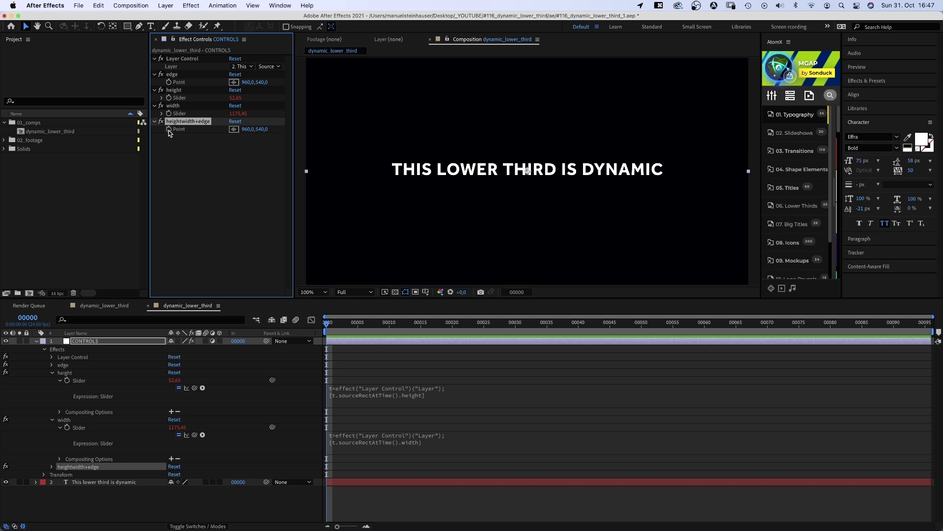
{"action": "left_click", "coordinate": [169, 130], "text": "alt"}
{"action": "type", "text": "["}
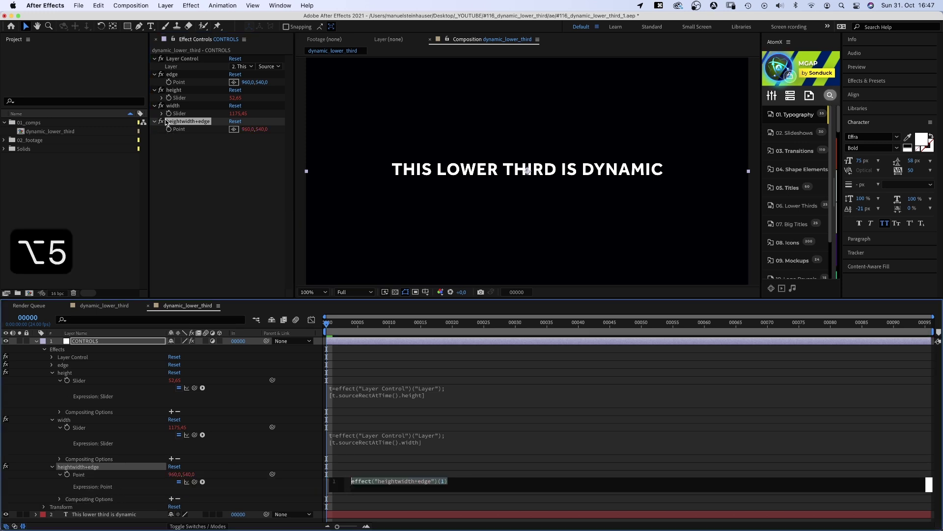
{"action": "left_click_drag", "start_coordinate": [195, 482], "coordinate": [180, 114]}
{"action": "type", "text": ","}
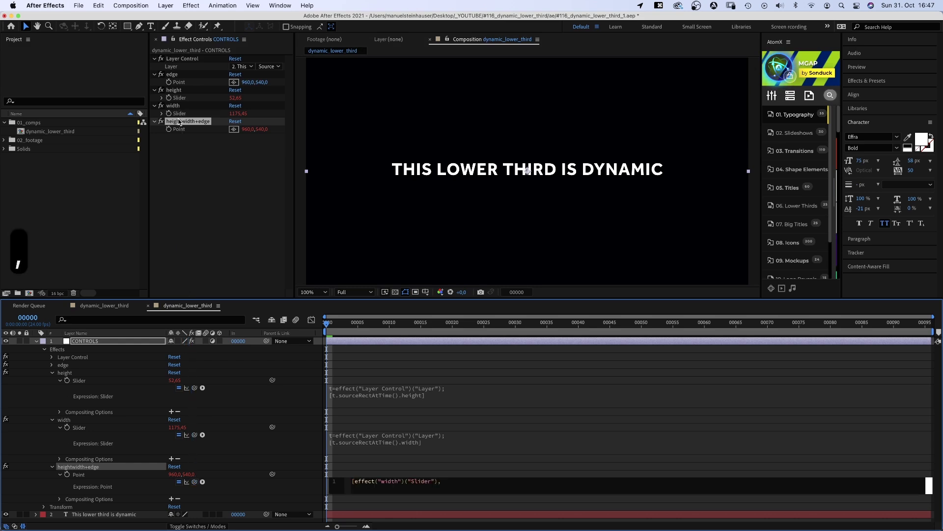
{"action": "left_click_drag", "start_coordinate": [194, 481], "coordinate": [180, 98]}
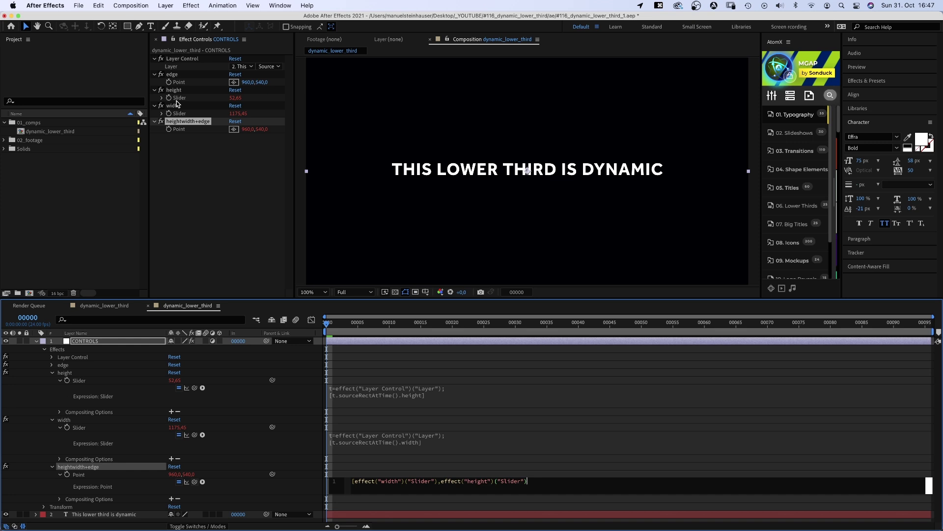
{"action": "type", "text": "]+"}
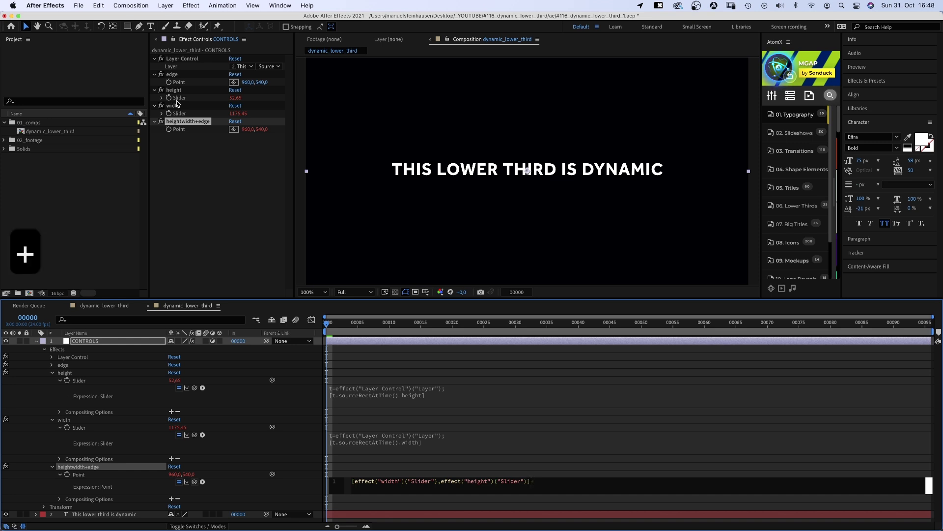
{"action": "left_click_drag", "start_coordinate": [195, 484], "coordinate": [179, 82]}
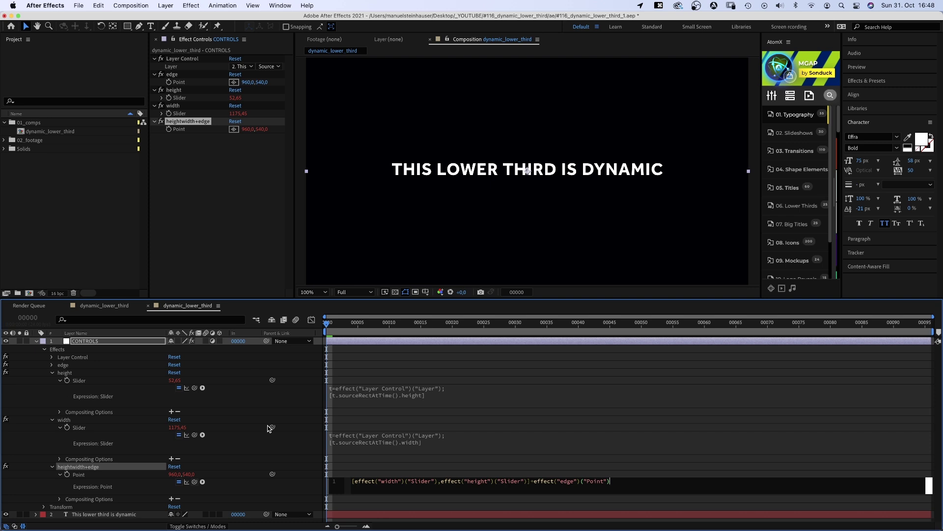
{"action": "left_click", "coordinate": [46, 486]}
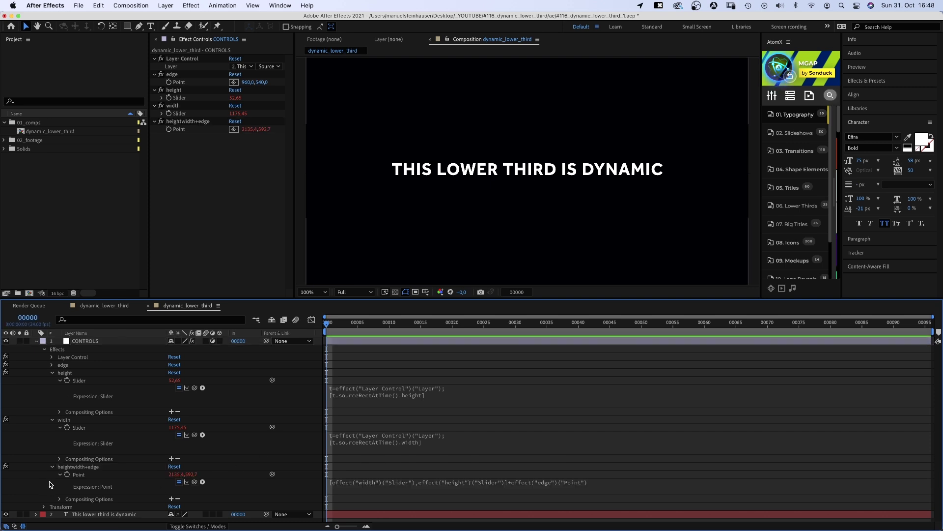
Set the edge point to 20, 20
{"action": "left_click", "coordinate": [246, 84]}
{"action": "type", "text": "20"}
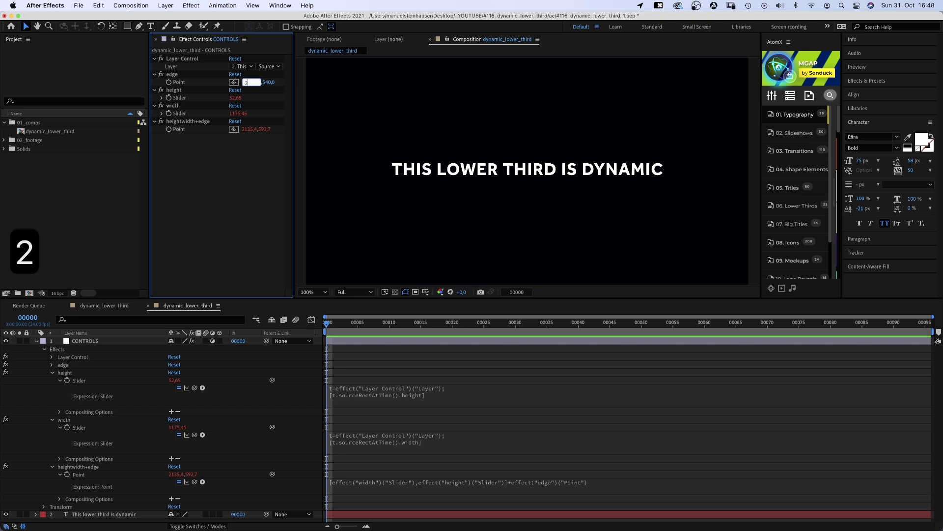
{"action": "key", "text": "Tab"}
{"action": "type", "text": "20"}
{"action": "key", "text": "Return"}
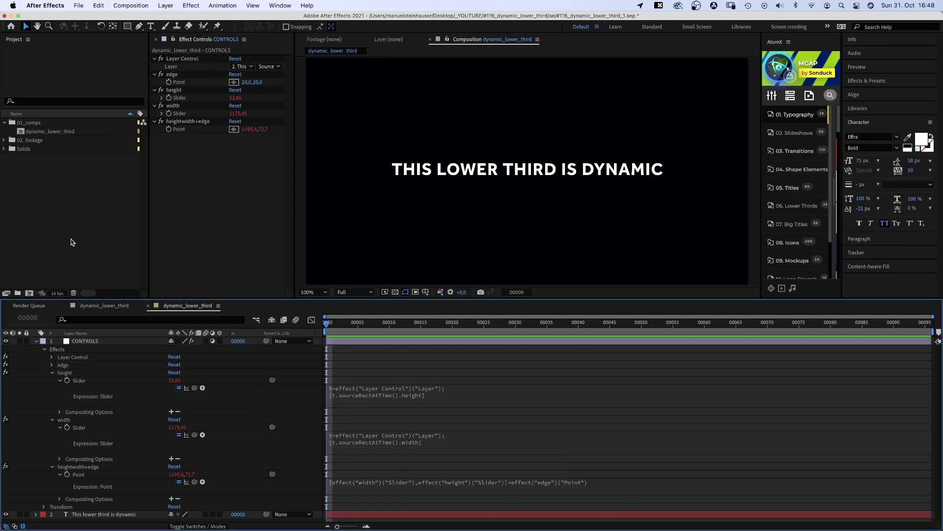
Create a full-frame gradient rectangle, adjust its diagonal gradient, and move it below the text layer
{"action": "double_click", "coordinate": [127, 26]}
{"action": "key", "text": "v"}
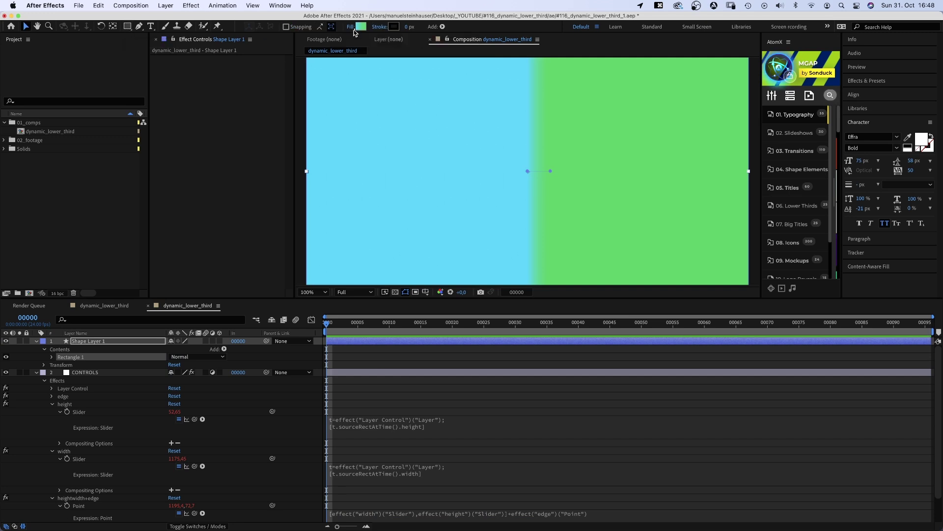
{"action": "left_click_drag", "start_coordinate": [528, 172], "coordinate": [342, 214]}
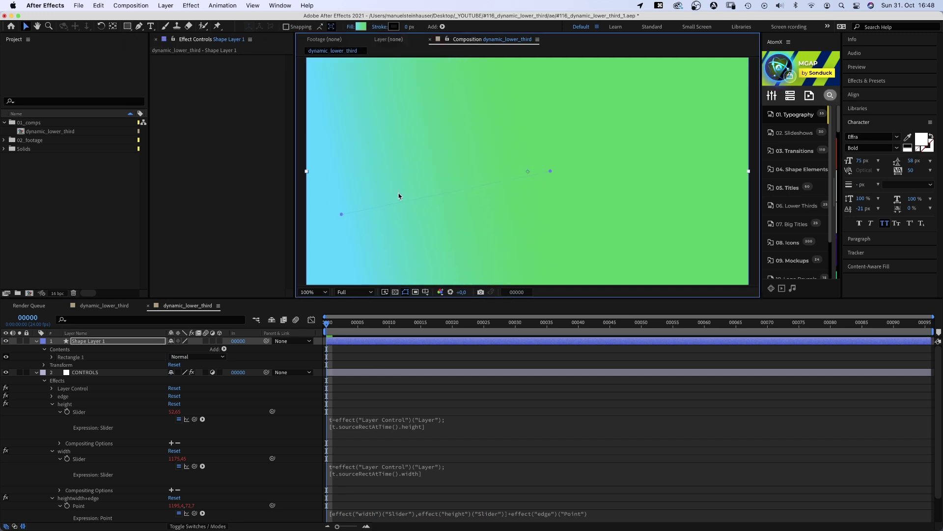
{"action": "left_click_drag", "start_coordinate": [551, 171], "coordinate": [576, 166]}
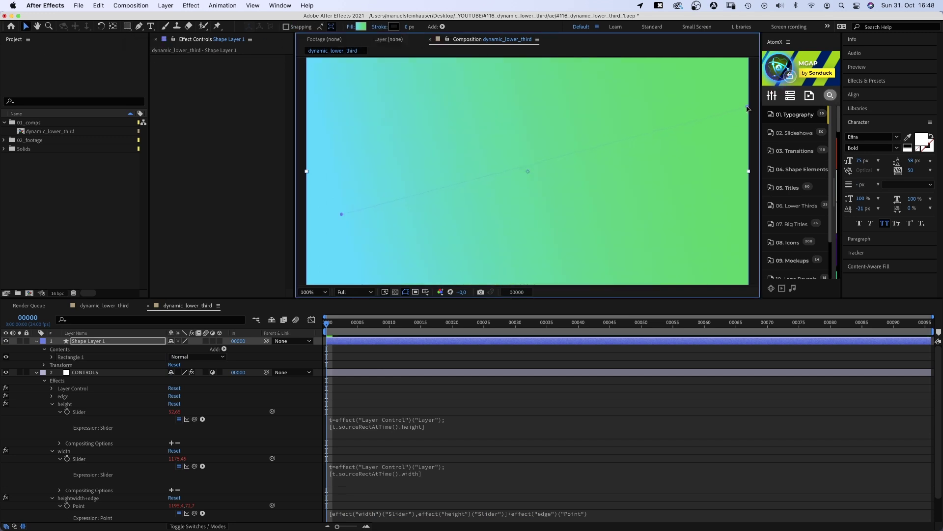
{"action": "left_click_drag", "start_coordinate": [342, 214], "coordinate": [333, 217]}
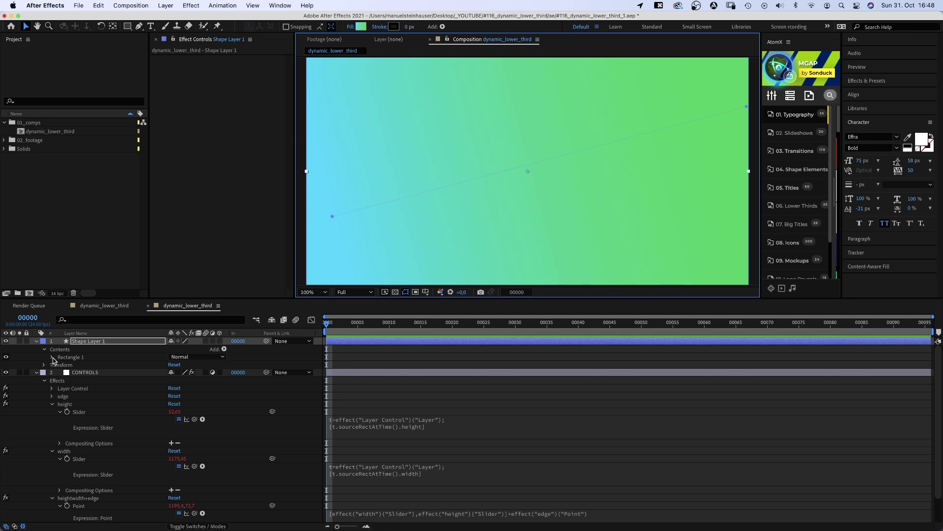
{"action": "left_click_drag", "start_coordinate": [78, 345], "coordinate": [91, 521]}
Link Rectangle Path 1's Size by expression to the CONTROLS heightwidth+edge point
{"action": "left_click", "coordinate": [53, 510]}
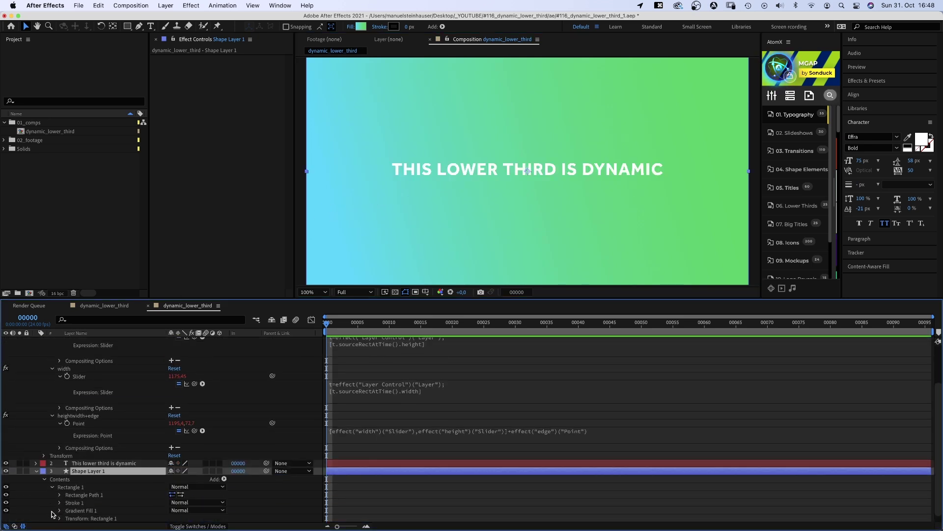
{"action": "left_click", "coordinate": [59, 495]}
{"action": "left_click", "coordinate": [75, 502], "text": "alt"}
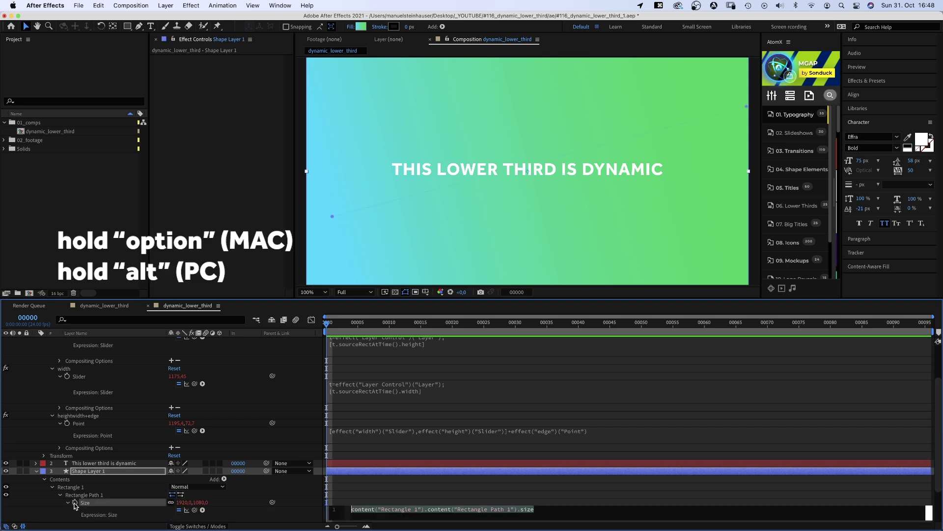
{"action": "scroll", "coordinate": [932, 460], "scroll_direction": "up", "scroll_amount": 5}
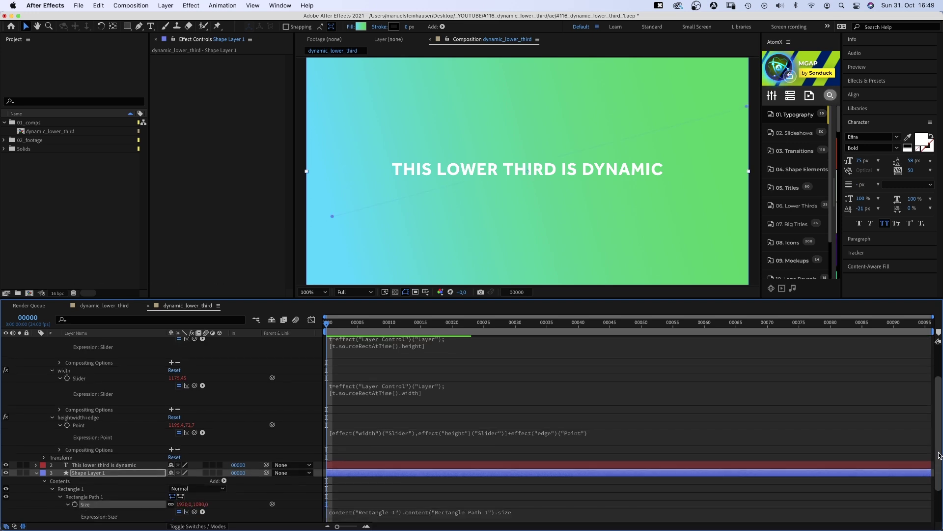
{"action": "left_click", "coordinate": [84, 341]}
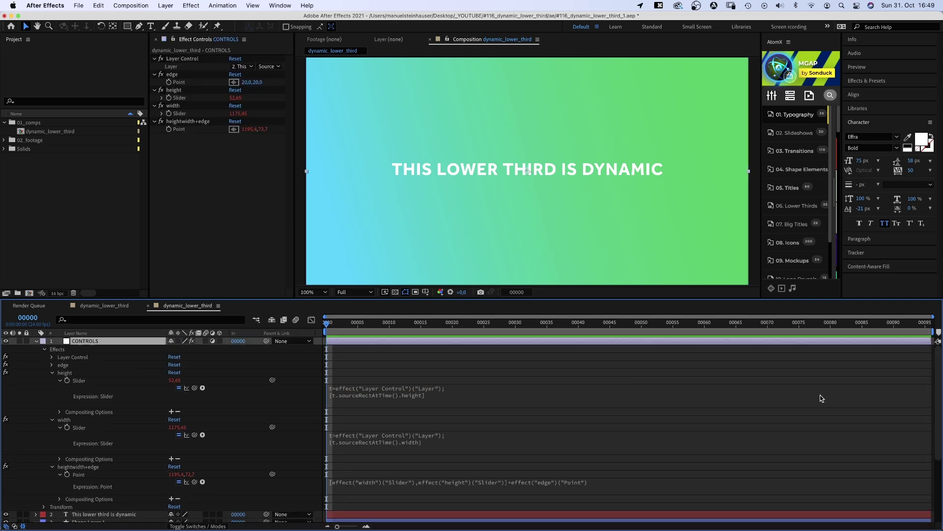
{"action": "scroll", "coordinate": [939, 442], "scroll_direction": "down", "scroll_amount": 5}
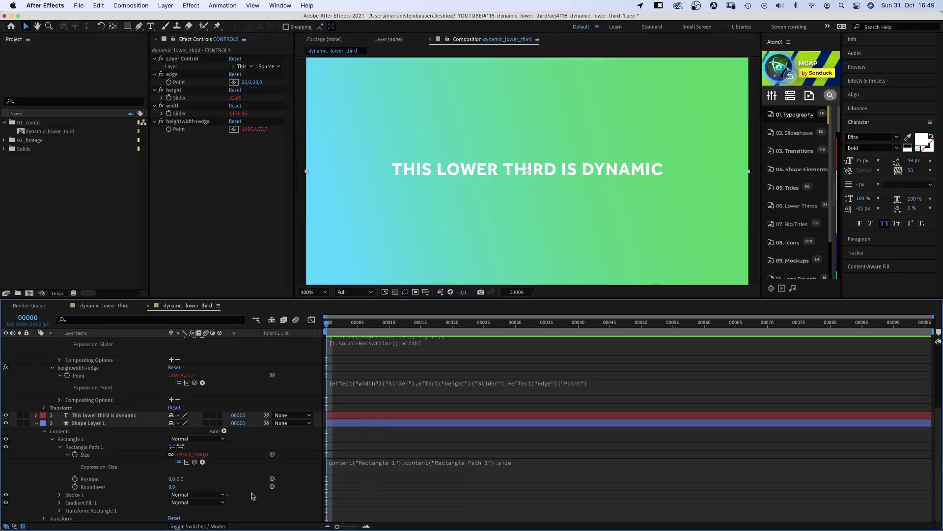
{"action": "left_click_drag", "start_coordinate": [195, 462], "coordinate": [170, 130]}
{"action": "left_click", "coordinate": [58, 477]}
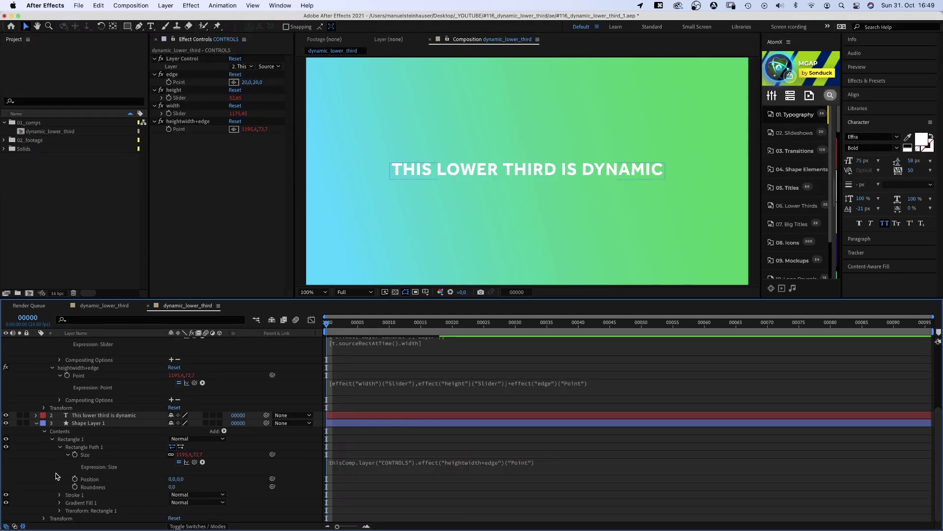
Retype the ending of 'DYNAMIC' in the title text
{"action": "double_click", "coordinate": [96, 415]}
{"action": "key", "text": "Right"}
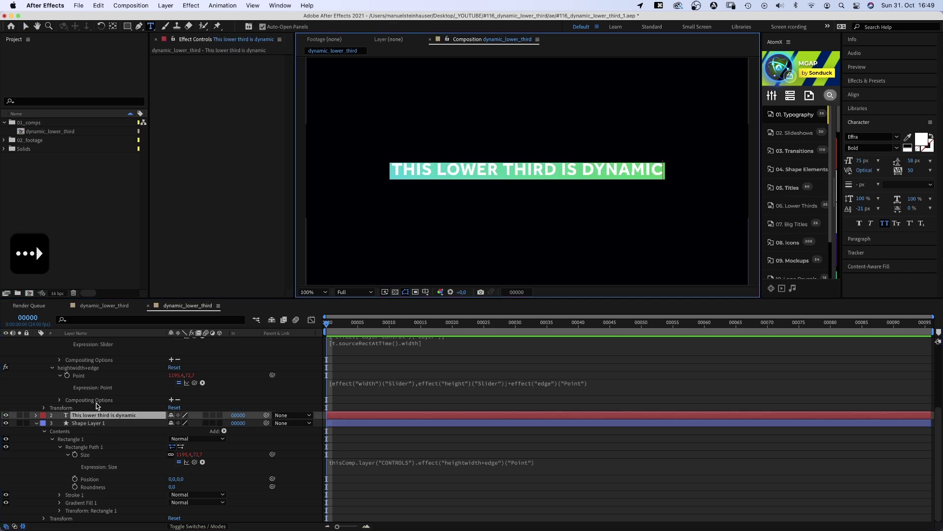
{"action": "key", "text": "BackSpace"}
{"action": "key", "text": "BackSpace"}
{"action": "key", "text": "BackSpace"}
{"action": "key", "text": "BackSpace"}
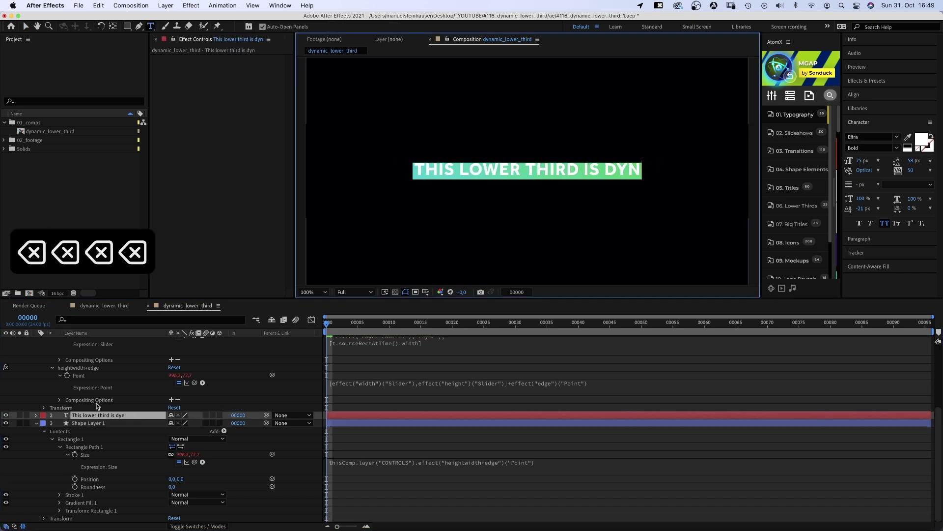
{"action": "type", "text": "AMIC"}
{"action": "key", "text": "Escape"}
Give the text's Anchor Point the expression A=sourceRectAtTime(); [A.left+A.width/2, A.top+A.height/2] and copy it
{"action": "scroll", "coordinate": [99, 465], "scroll_direction": "up", "scroll_amount": 2}
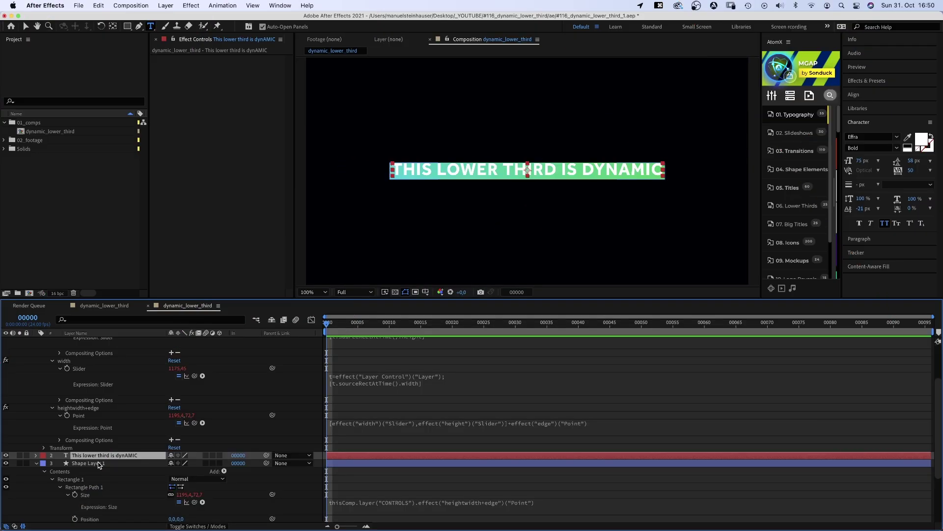
{"action": "key", "text": "a"}
{"action": "left_click", "coordinate": [59, 464], "text": "alt"}
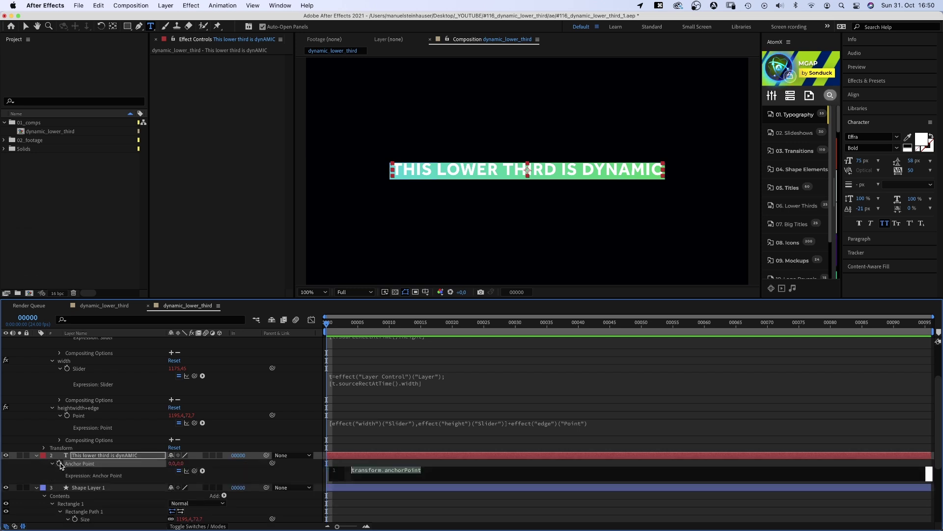
{"action": "type", "text": "A"}
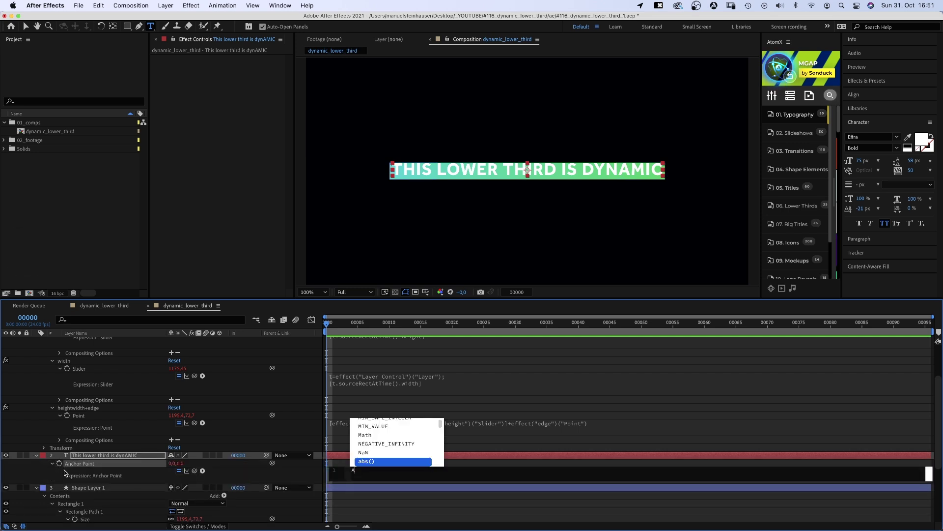
{"action": "type", "text": "=source"}
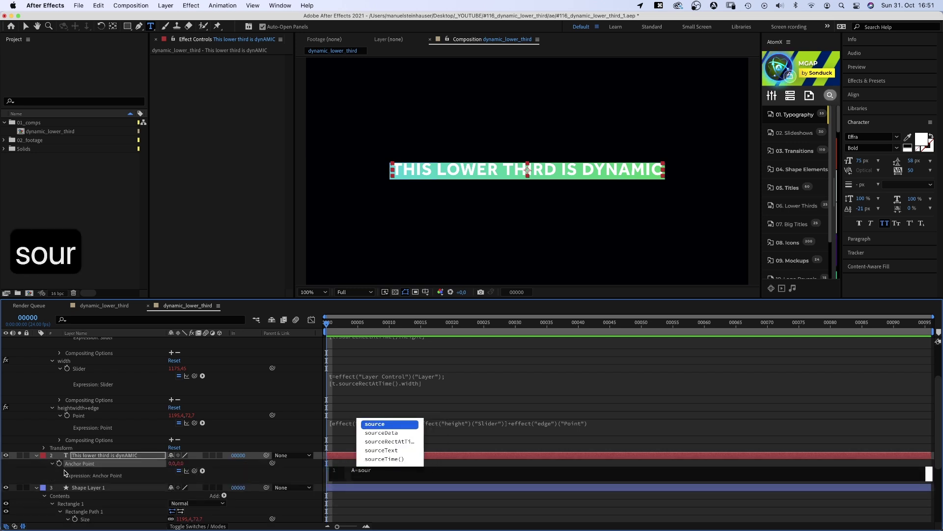
{"action": "key", "text": "Down"}
{"action": "key", "text": "Down"}
{"action": "key", "text": "Return"}
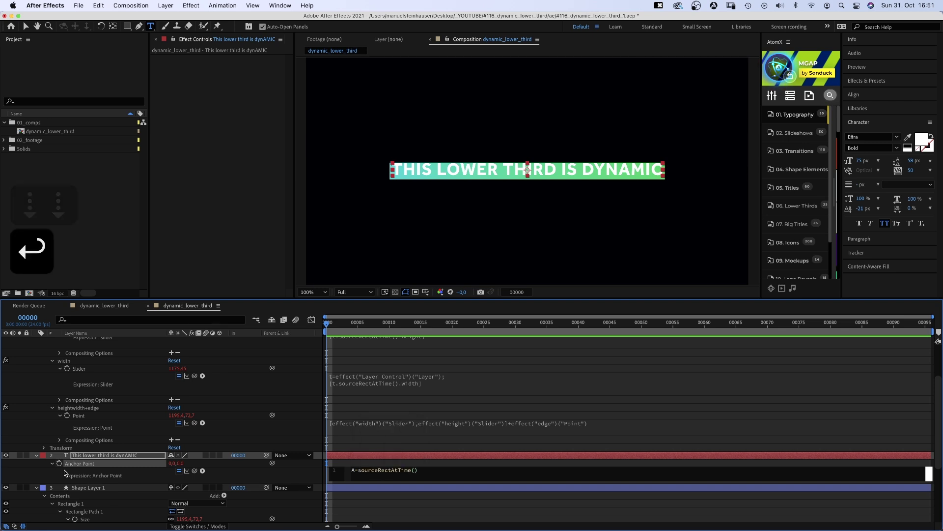
{"action": "key", "text": "Right"}
{"action": "type", "text": ";"}
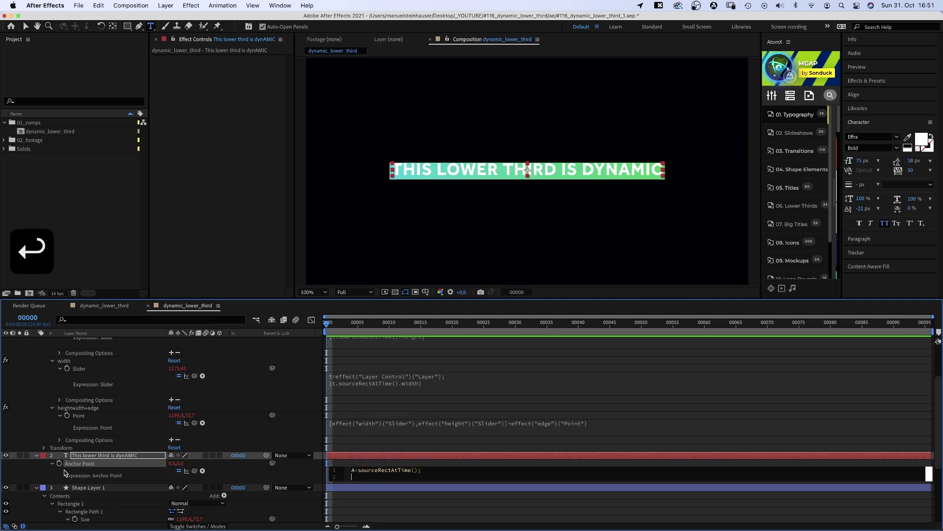
{"action": "type", "text": "[A."}
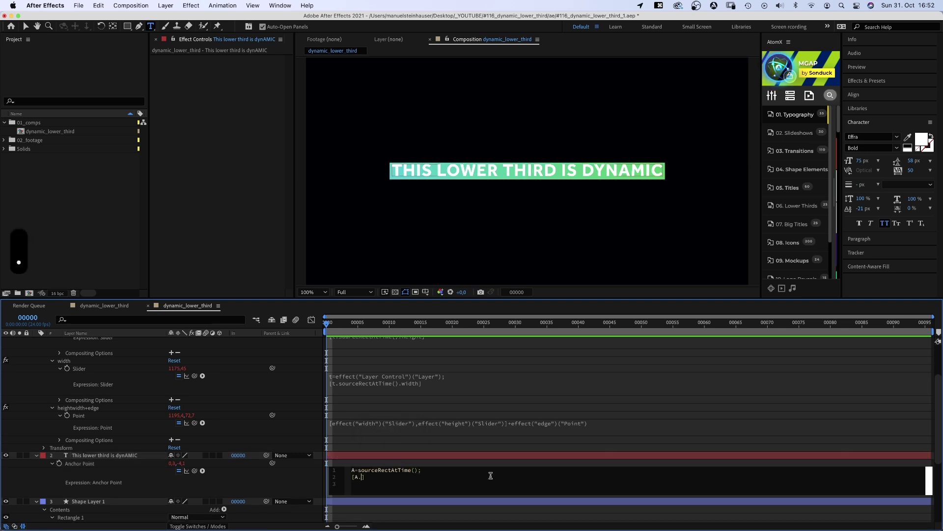
{"action": "type", "text": "left+A."}
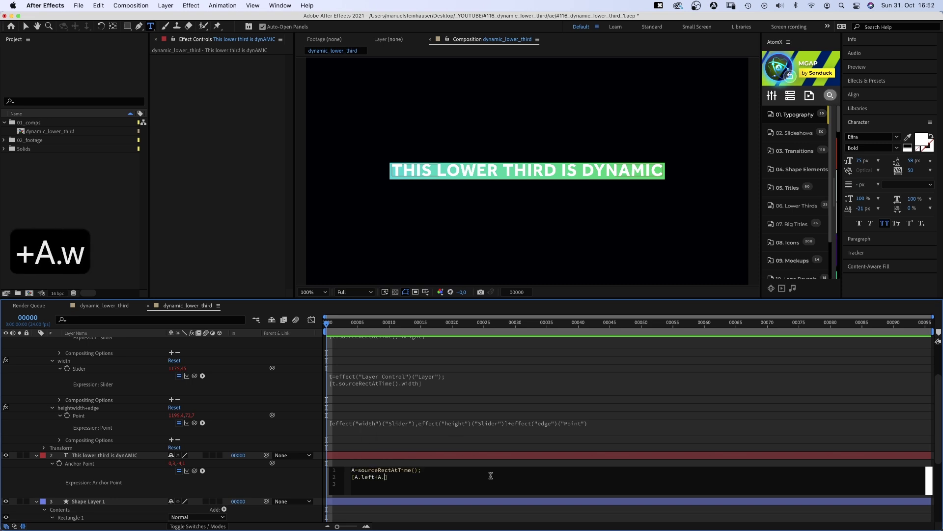
{"action": "type", "text": "width/2"}
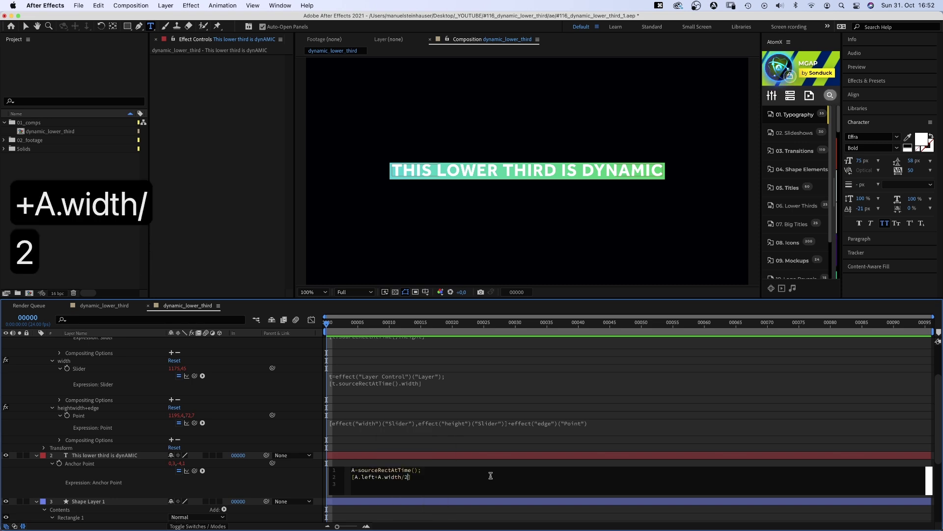
{"action": "type", "text": ",A."}
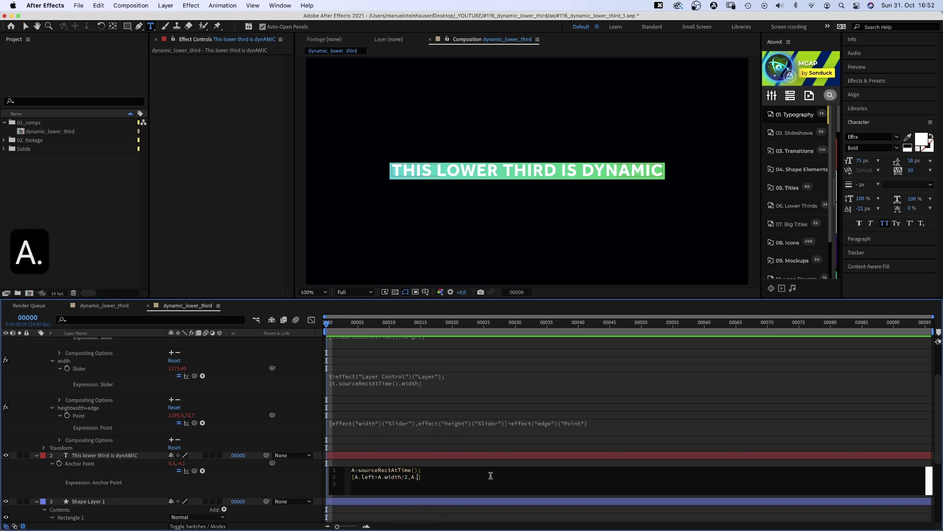
{"action": "type", "text": "top+A."}
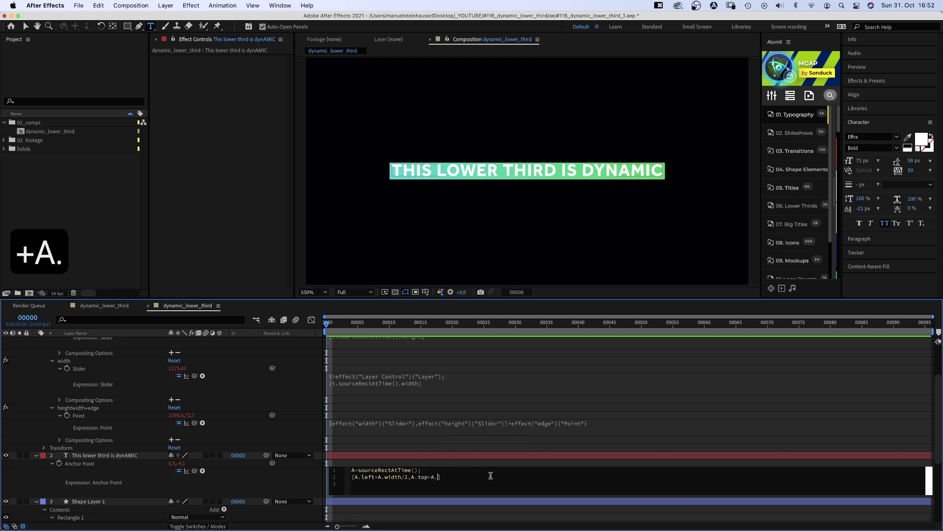
{"action": "type", "text": "height/"}
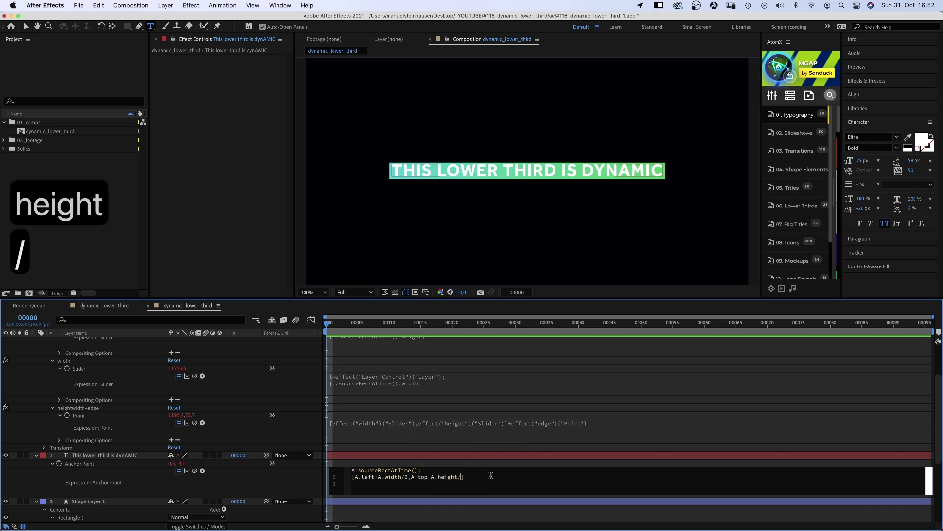
{"action": "type", "text": "2"}
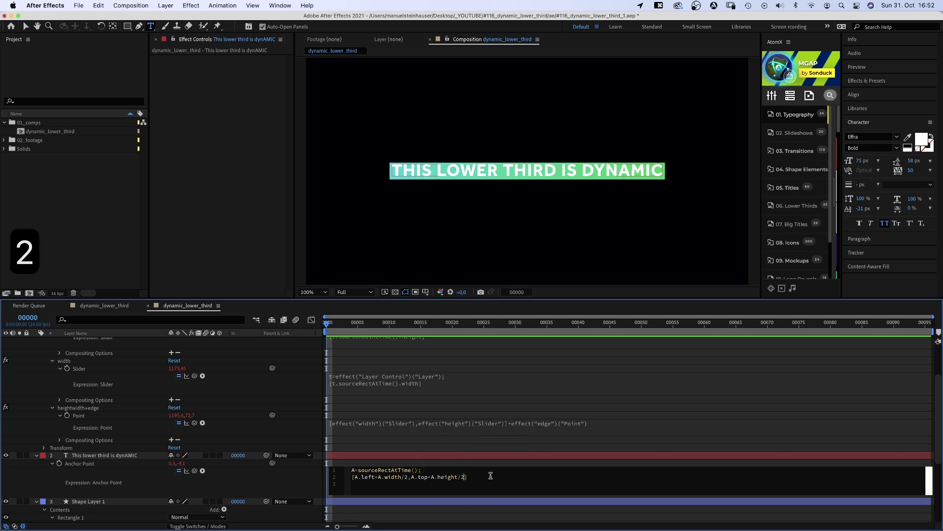
{"action": "left_click", "coordinate": [234, 487]}
{"action": "left_click", "coordinate": [83, 464]}
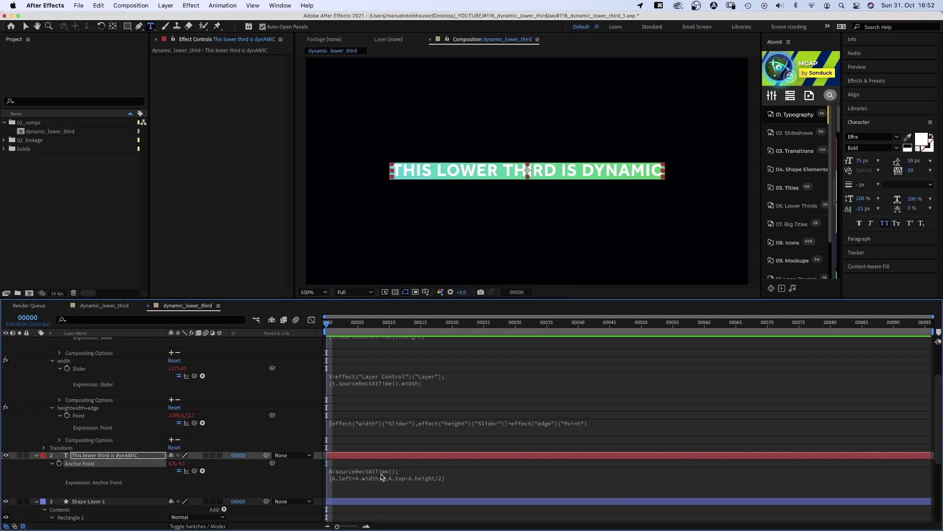
{"action": "key", "text": "super+c"}
Paste the centring anchor point expression onto Shape Layer 1's Anchor Point
{"action": "left_click", "coordinate": [95, 503]}
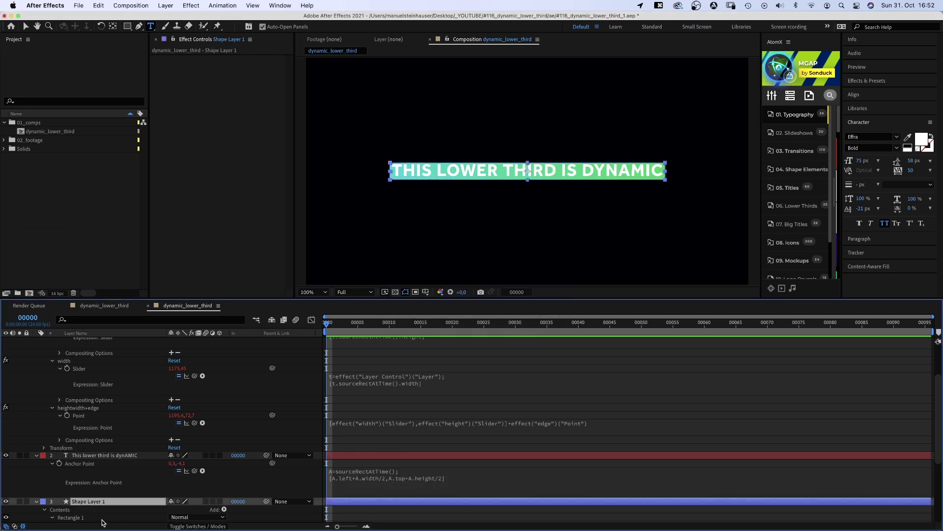
{"action": "key", "text": "a"}
{"action": "left_click", "coordinate": [59, 518], "text": "alt"}
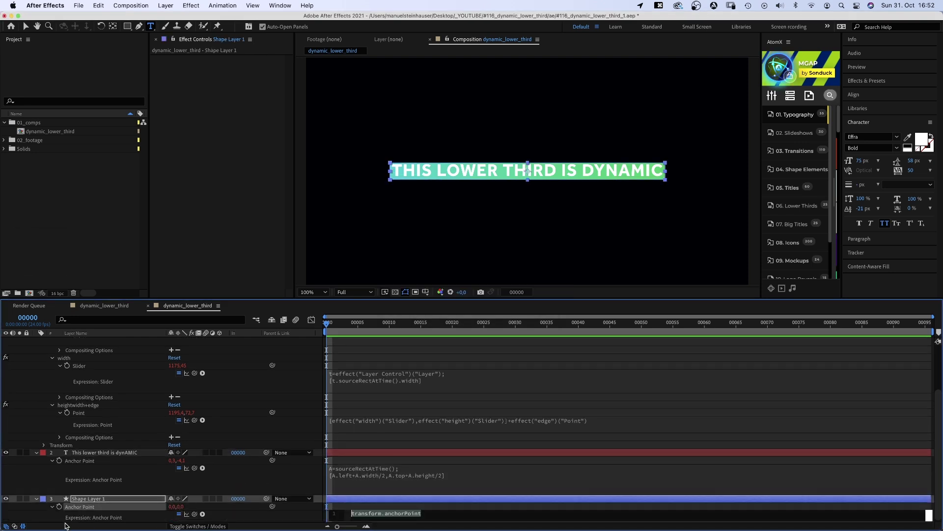
{"action": "key", "text": "super+v"}
{"action": "left_click", "coordinate": [884, 361]}
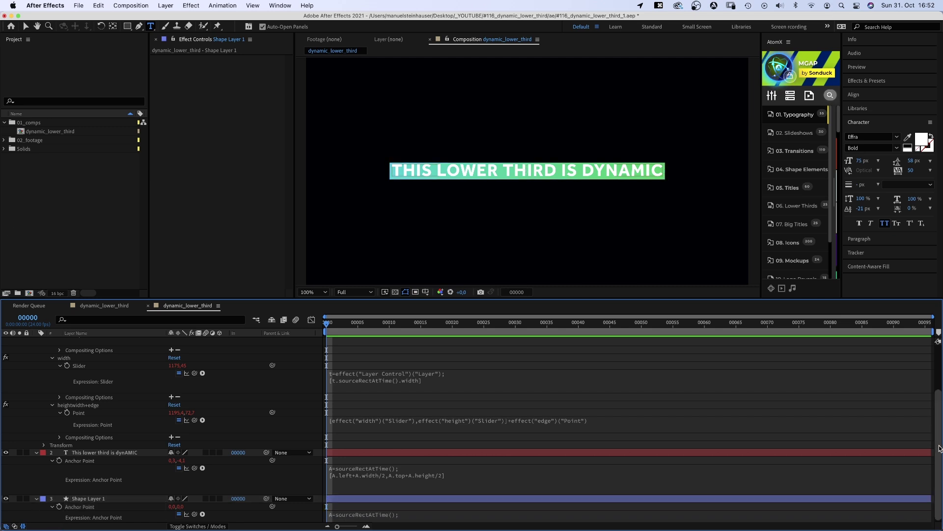
Scrub the edge padding point down to 3, 28
{"action": "scroll", "coordinate": [884, 360], "scroll_direction": "up", "scroll_amount": 3}
{"action": "left_click", "coordinate": [884, 364]}
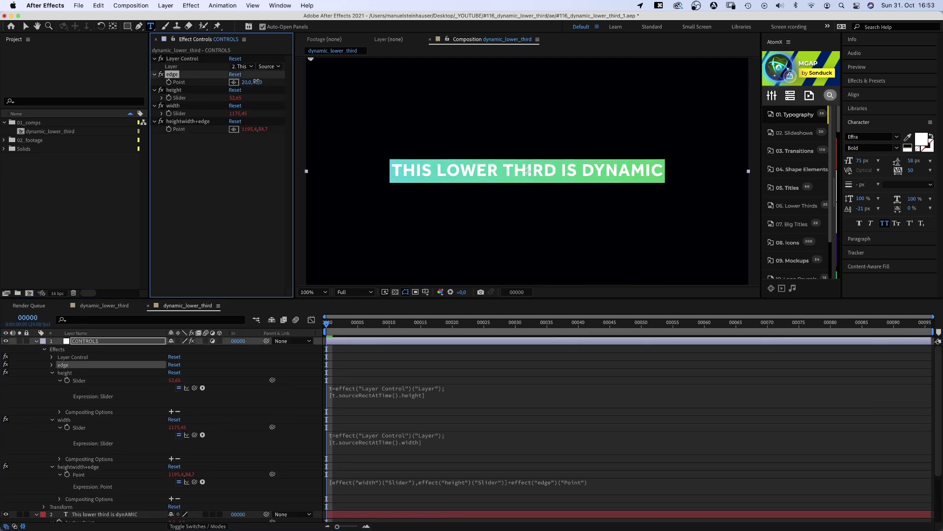
{"action": "left_click_drag", "start_coordinate": [248, 82], "coordinate": [246, 82]}
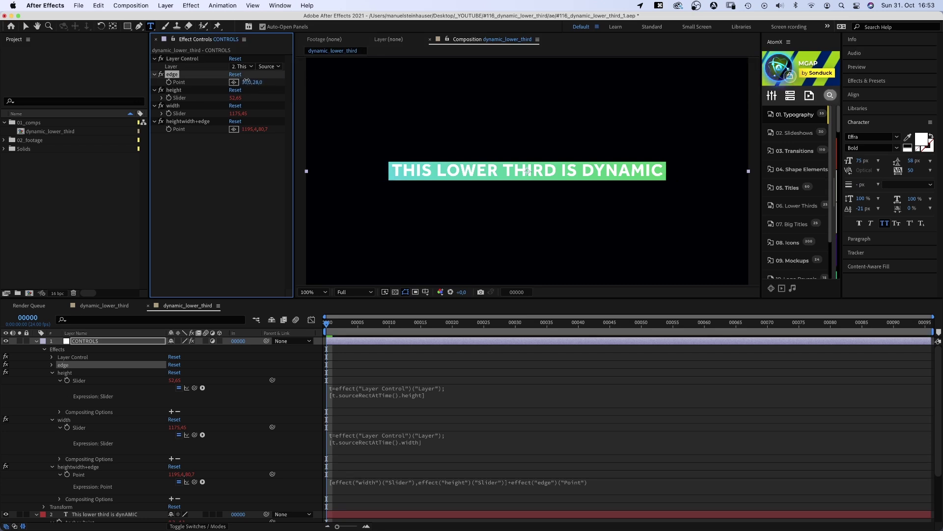
Centre the text vertically in the composition and collapse the CONTROLS and text layer properties
{"action": "left_click", "coordinate": [96, 514]}
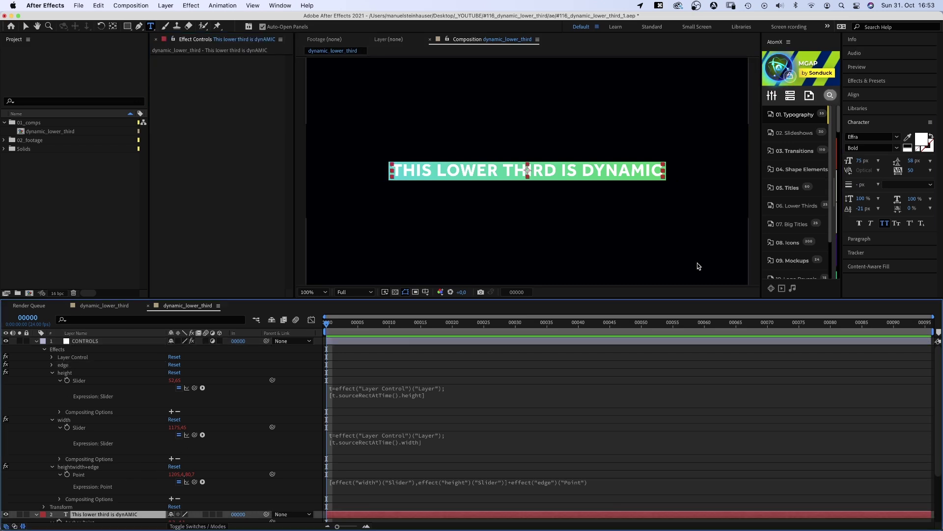
{"action": "left_click", "coordinate": [854, 95]}
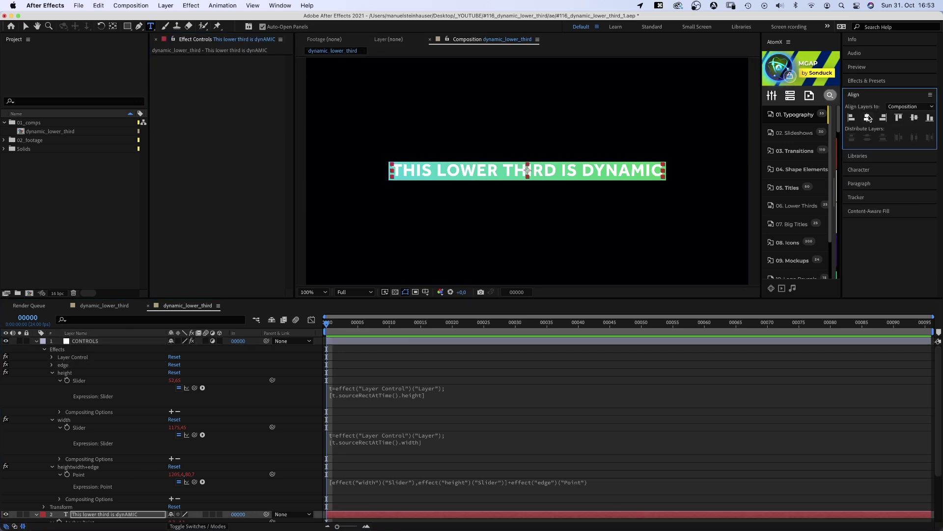
{"action": "left_click", "coordinate": [913, 119]}
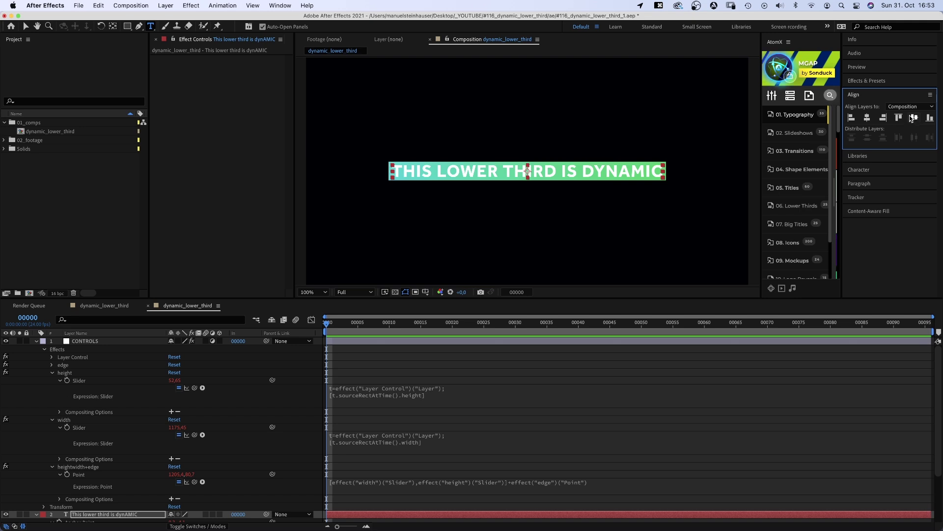
{"action": "left_click", "coordinate": [37, 340]}
{"action": "left_click", "coordinate": [36, 349]}
Create a new 1920 x 1080, 24 fps Comp 1, fit it in the viewer, and resize the AtomX panel
{"action": "key", "text": "super+n"}
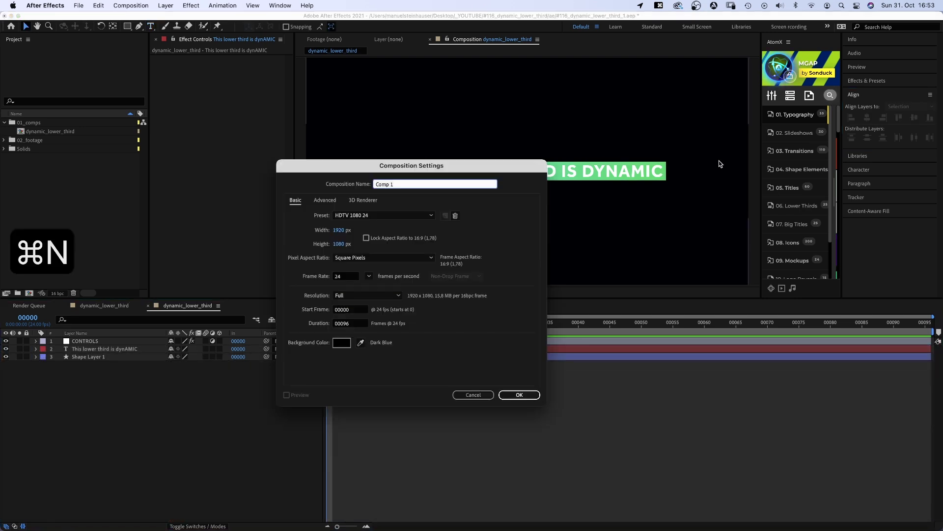
{"action": "key", "text": "Return"}
{"action": "left_click_drag", "start_coordinate": [759, 186], "coordinate": [552, 186]}
{"action": "left_click", "coordinate": [314, 292]}
{"action": "left_click", "coordinate": [313, 308]}
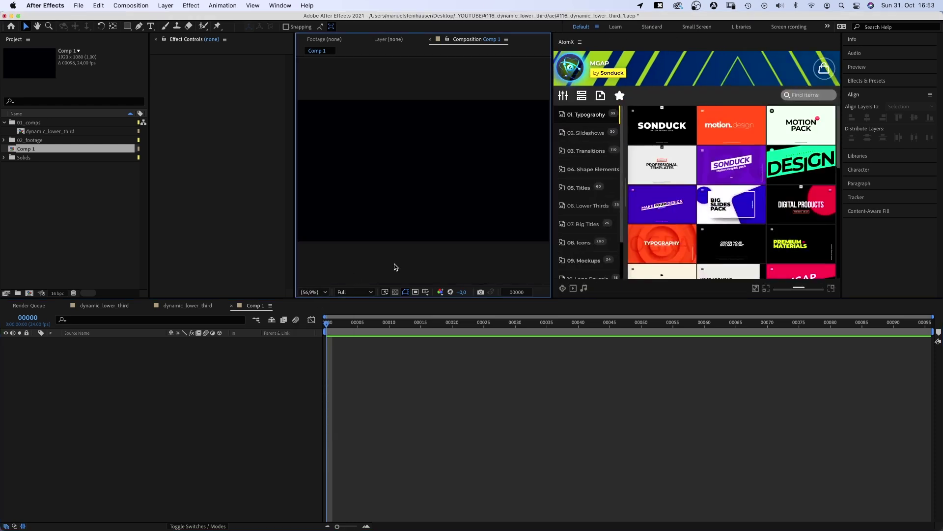
{"action": "left_click_drag", "start_coordinate": [798, 289], "coordinate": [788, 289]}
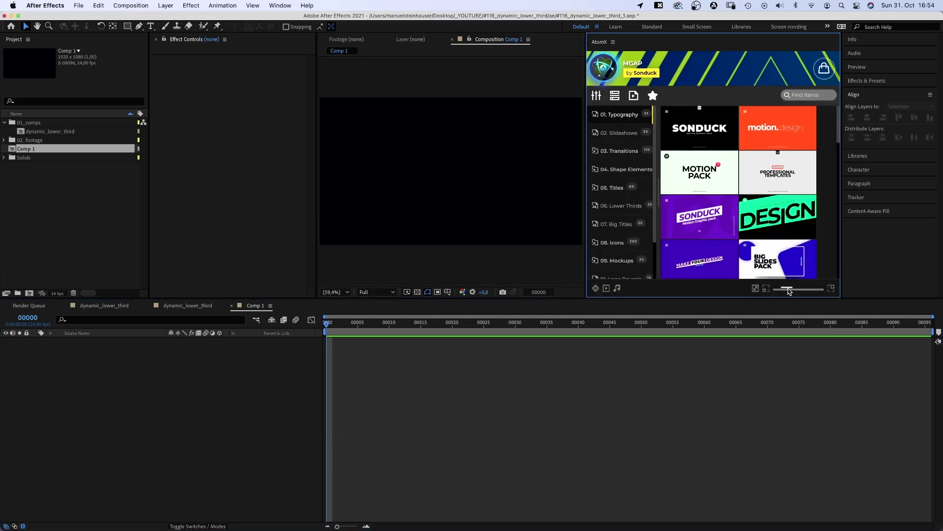
Browse the AtomX Transitions, Shape Elements, Lower Thirds, Infographics and Logo Reveals categories, ending on Big Titles
{"action": "left_click", "coordinate": [627, 152]}
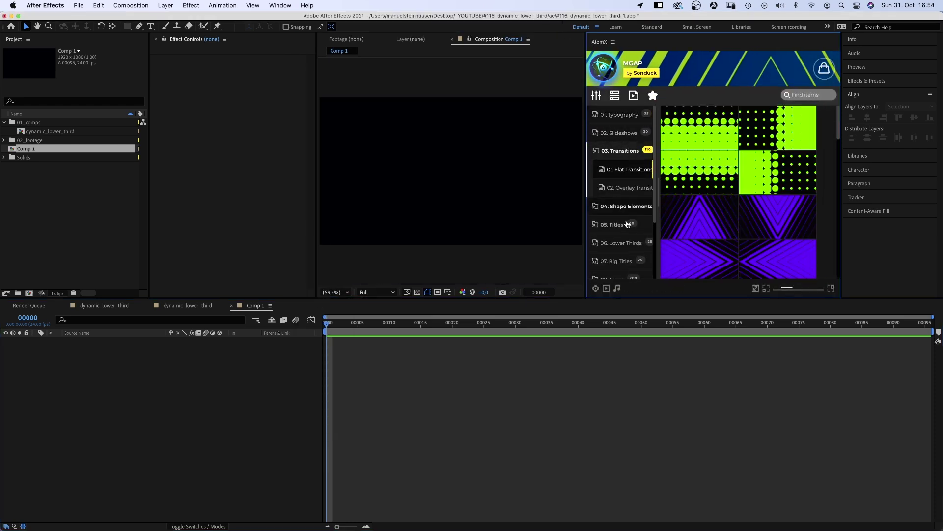
{"action": "left_click", "coordinate": [627, 207]}
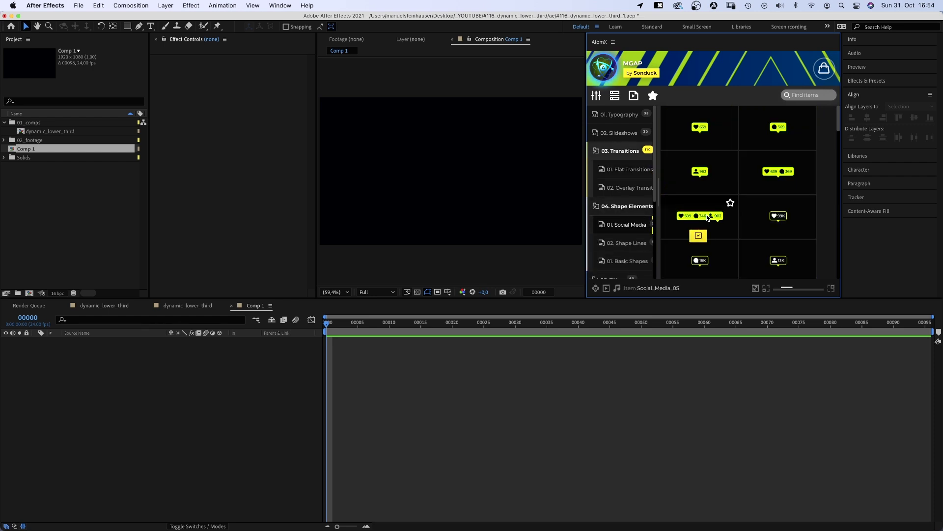
{"action": "scroll", "coordinate": [627, 183], "scroll_direction": "down", "scroll_amount": 5}
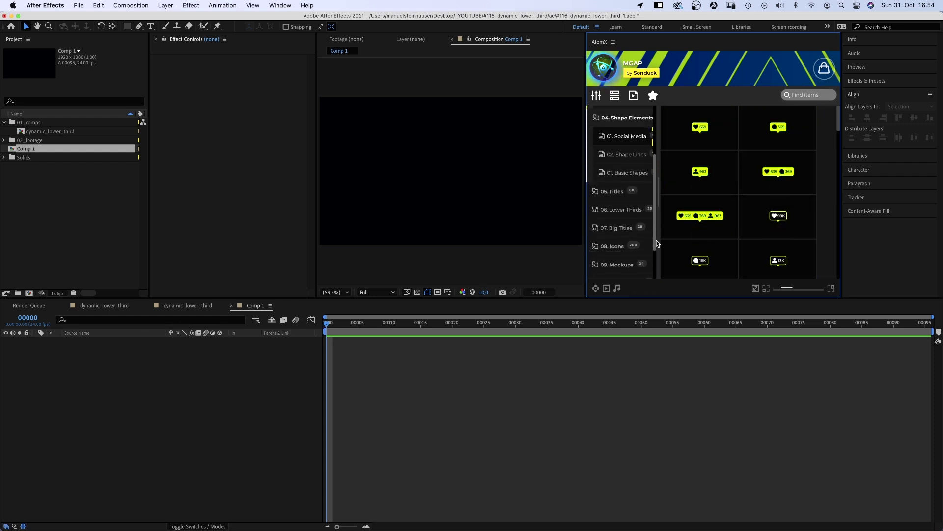
{"action": "left_click", "coordinate": [621, 165]}
{"action": "left_click", "coordinate": [617, 182]}
{"action": "left_click", "coordinate": [622, 274]}
{"action": "mouse_move", "coordinate": [725, 223]}
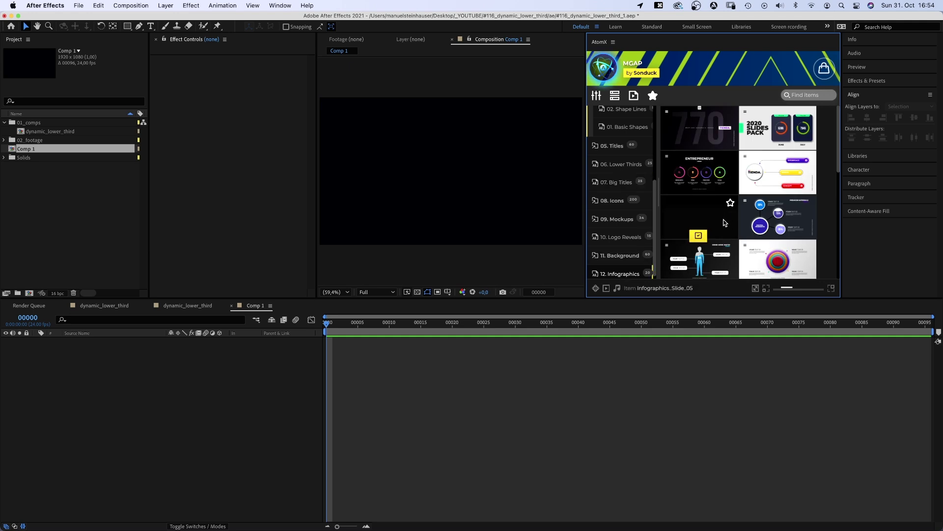
{"action": "left_click", "coordinate": [622, 237]}
{"action": "mouse_move", "coordinate": [726, 175]}
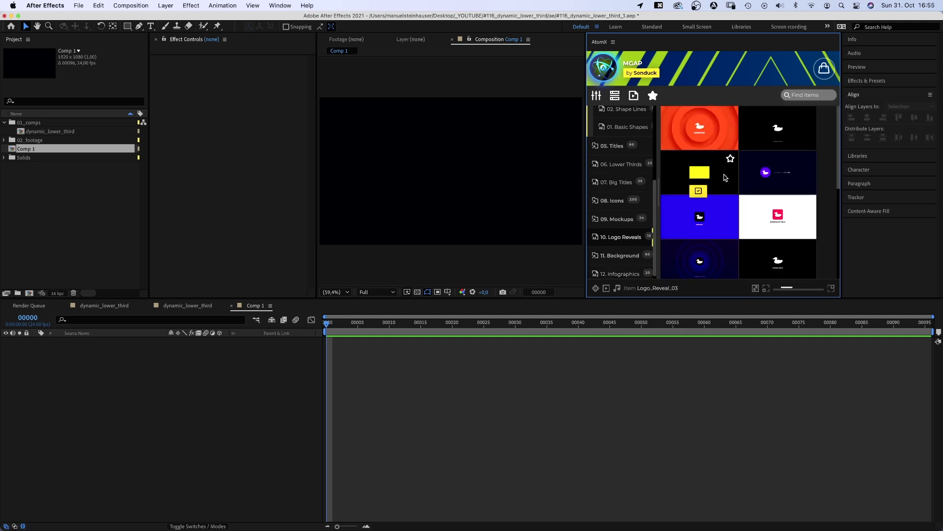
{"action": "left_click", "coordinate": [617, 182]}
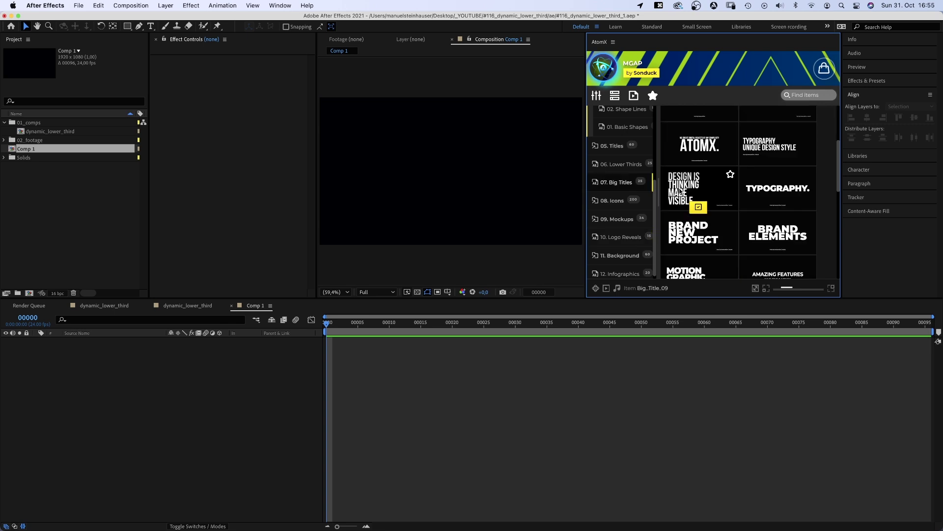
Import Big_Title_09, rescale its DESIGN IS THINKING text, and place the Basic_14 background beneath it
{"action": "left_click", "coordinate": [698, 207]}
{"action": "left_click", "coordinate": [91, 342]}
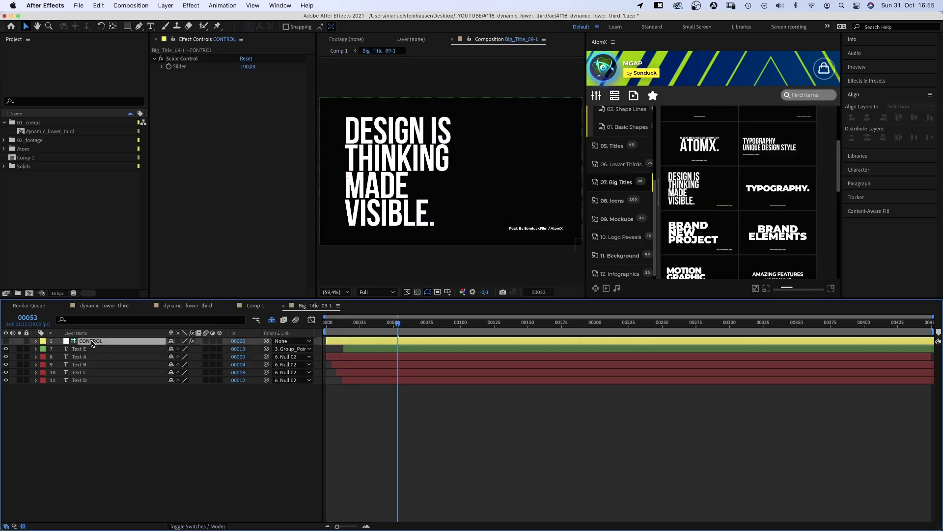
{"action": "mouse_move", "coordinate": [246, 69]}
{"action": "left_mouse_down"}
{"action": "mouse_move", "coordinate": [266, 69]}
{"action": "mouse_move", "coordinate": [256, 69]}
{"action": "left_mouse_up"}
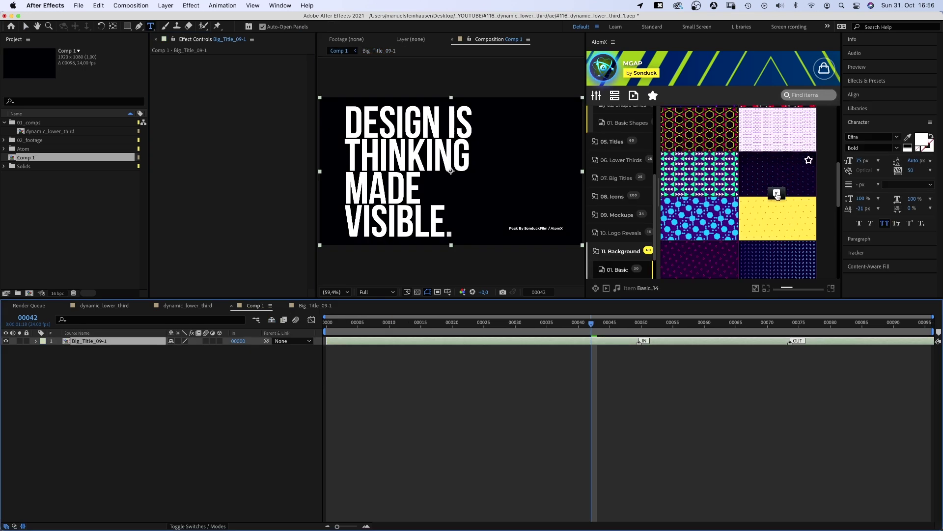
{"action": "left_click", "coordinate": [777, 195]}
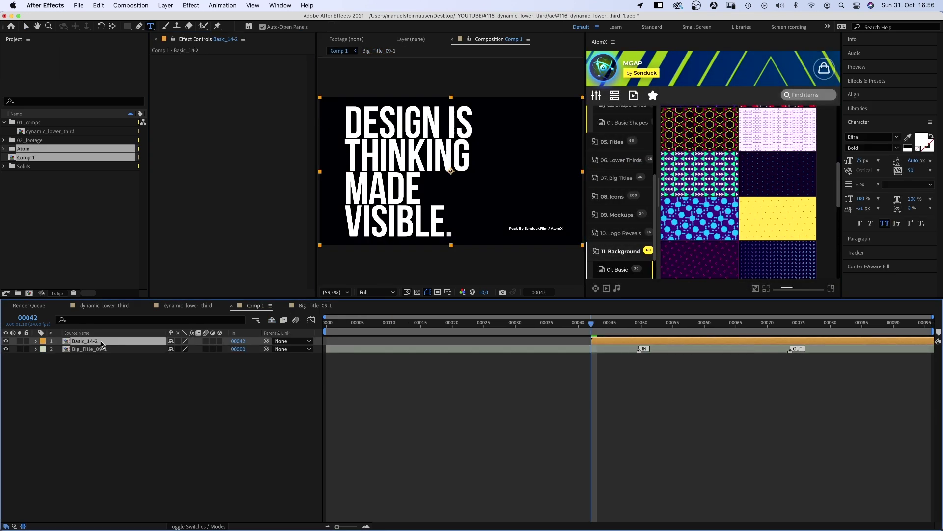
{"action": "left_click_drag", "start_coordinate": [101, 344], "coordinate": [107, 361]}
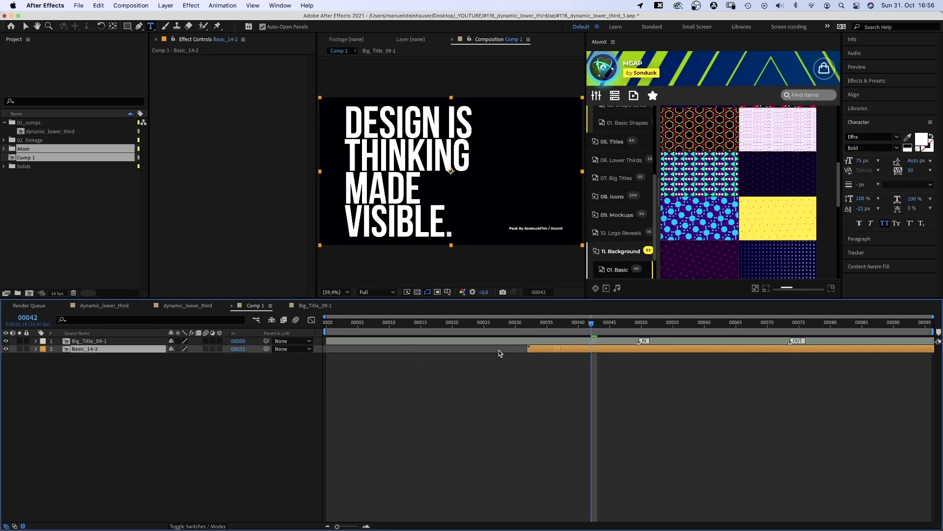
In the Basic_14-2 precomp, set CONTROL Color B to red and Color A to 154664
{"action": "double_click", "coordinate": [87, 347]}
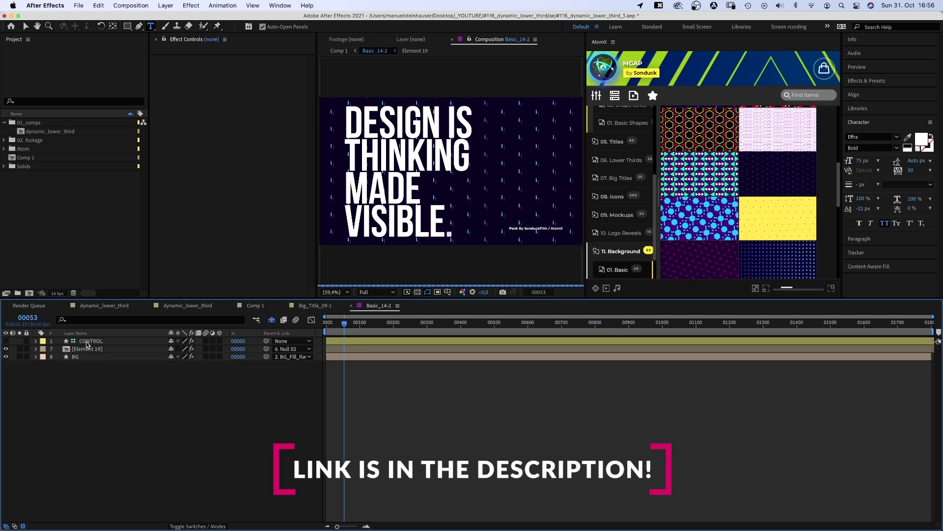
{"action": "left_click", "coordinate": [87, 344]}
{"action": "left_click", "coordinate": [245, 82]}
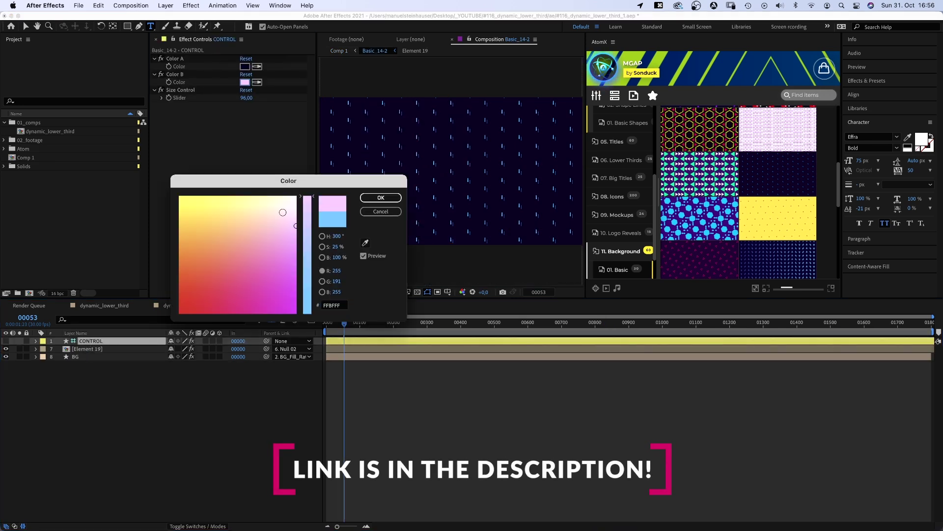
{"action": "left_click", "coordinate": [183, 309]}
{"action": "left_click", "coordinate": [381, 197]}
{"action": "left_click", "coordinate": [244, 66]}
{"action": "left_click", "coordinate": [225, 283]}
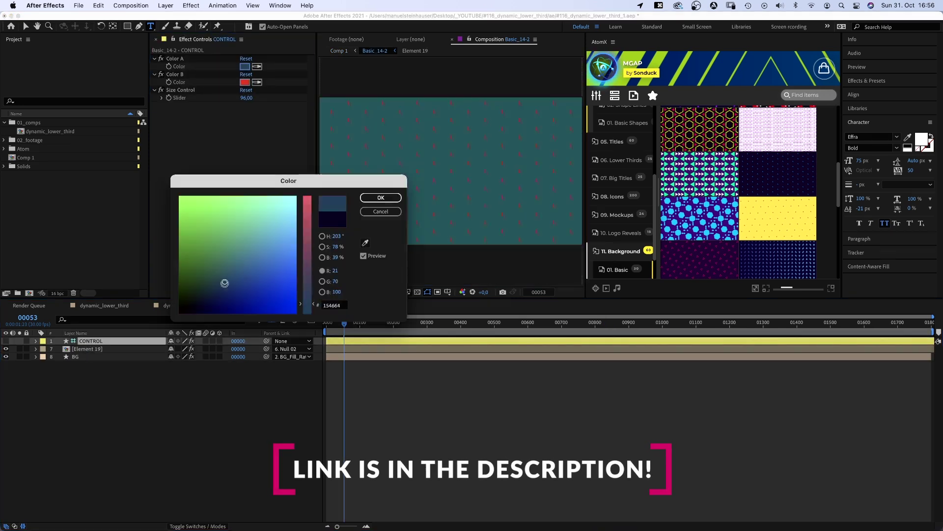
{"action": "left_click", "coordinate": [381, 197]}
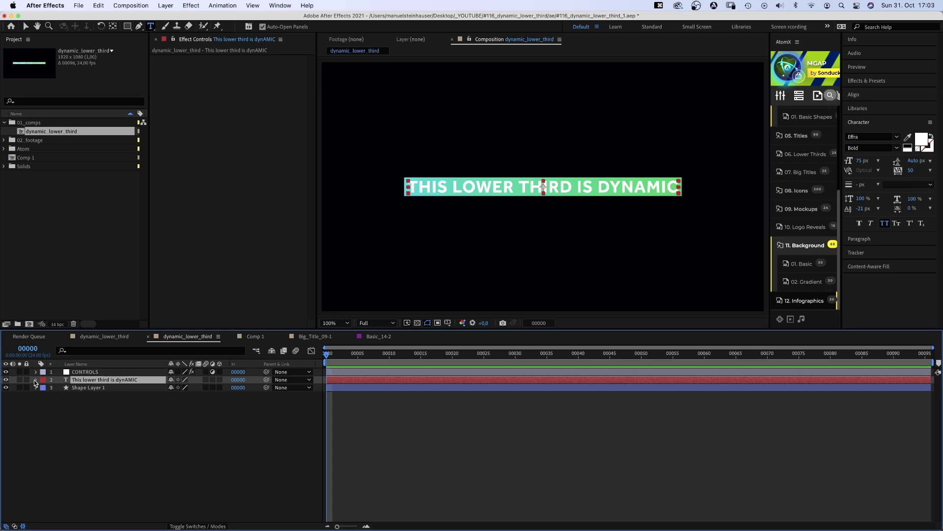
Add a Scale animator to the lower-third text with Scale set to 0%
{"action": "left_click", "coordinate": [34, 380]}
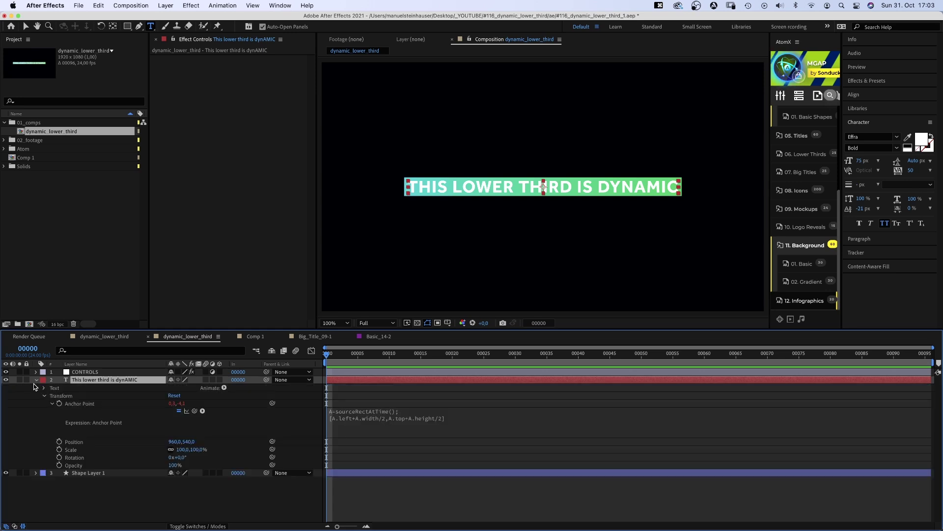
{"action": "left_click", "coordinate": [223, 388]}
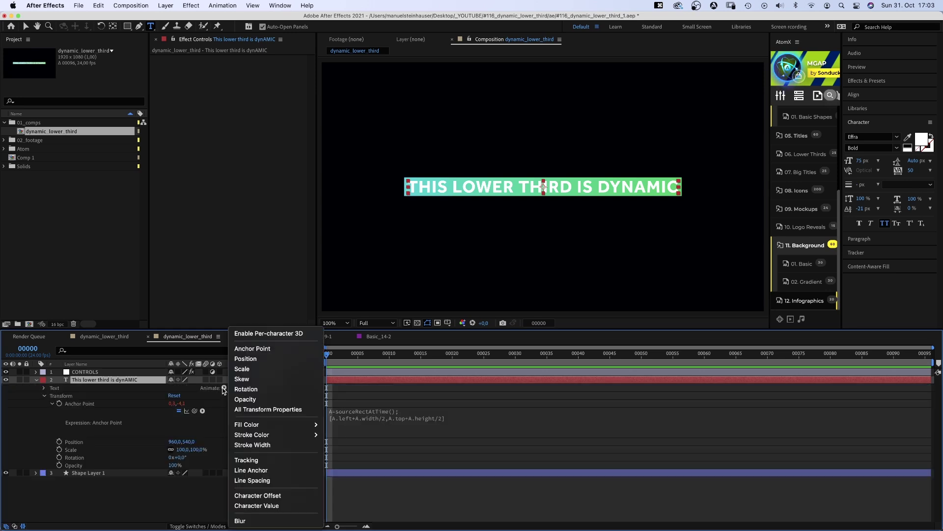
{"action": "left_click", "coordinate": [242, 368]}
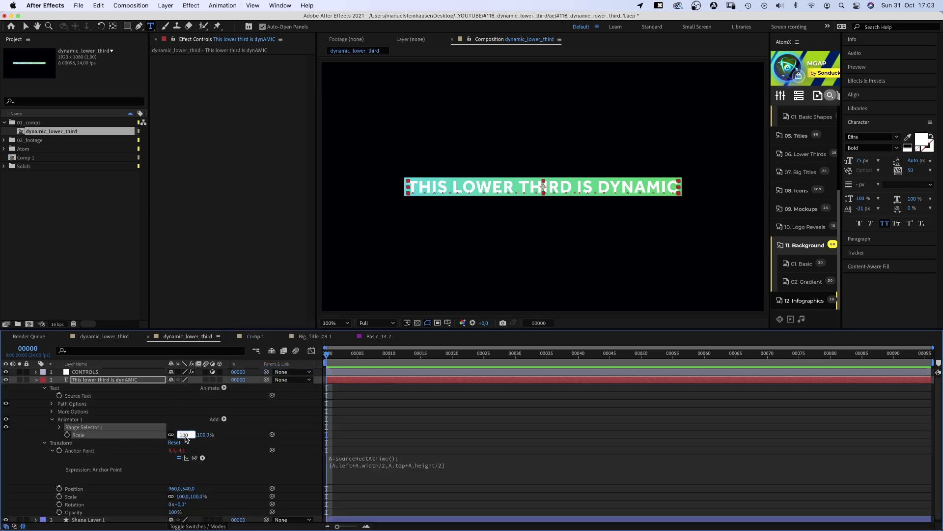
{"action": "type", "text": "0"}
{"action": "key", "text": "Return"}
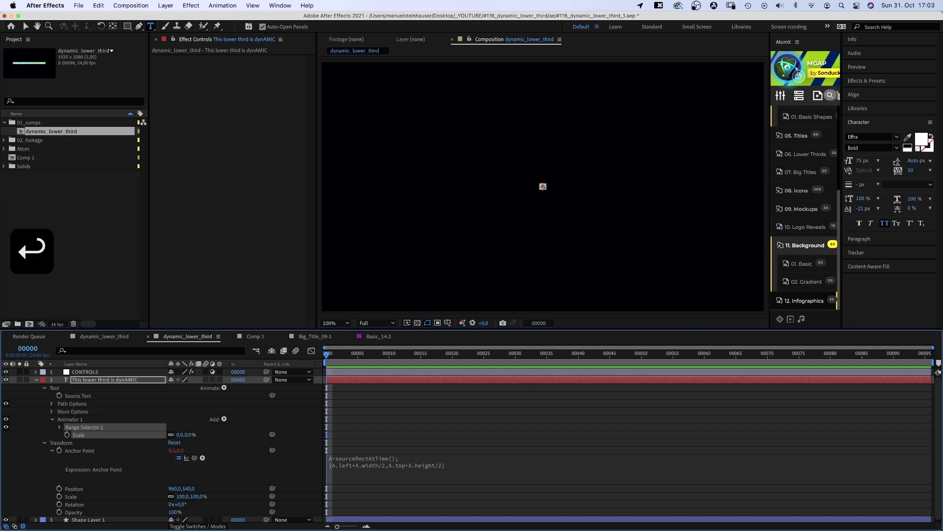
Keyframe Range Selector Start from 0% to 100% over 24 frames, ease the curve, and preview
{"action": "left_click", "coordinate": [60, 427]}
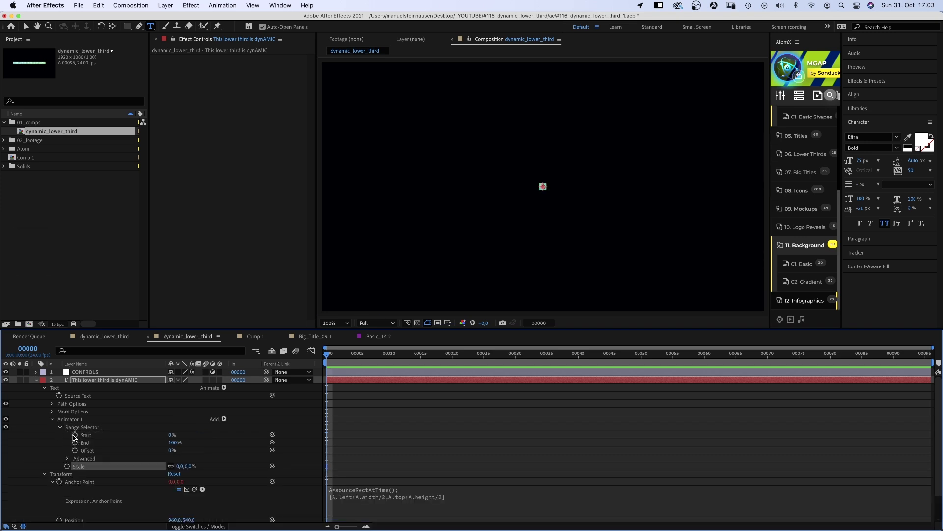
{"action": "left_click", "coordinate": [74, 435]}
{"action": "left_click_drag", "start_coordinate": [420, 356], "coordinate": [475, 366]}
{"action": "left_click_drag", "start_coordinate": [172, 435], "coordinate": [280, 379]}
{"action": "left_click", "coordinate": [311, 353]}
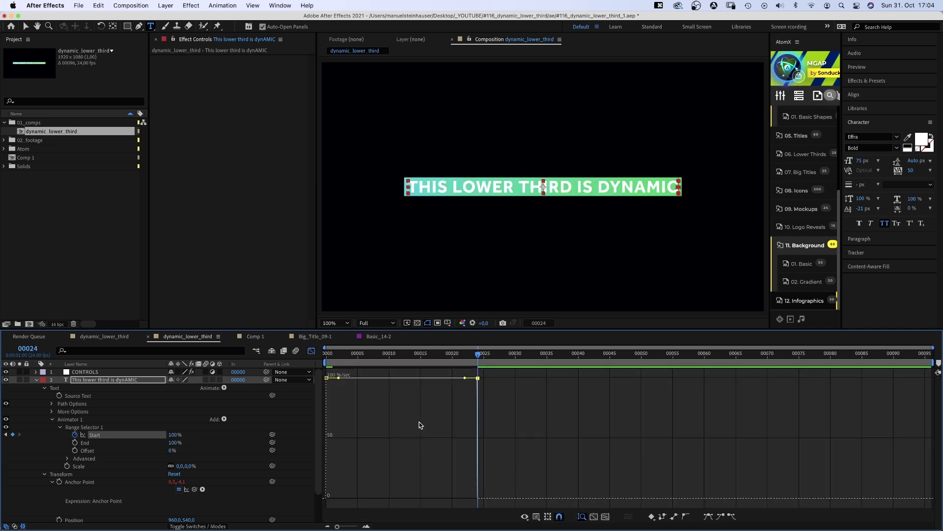
{"action": "left_click_drag", "start_coordinate": [476, 376], "coordinate": [347, 506]}
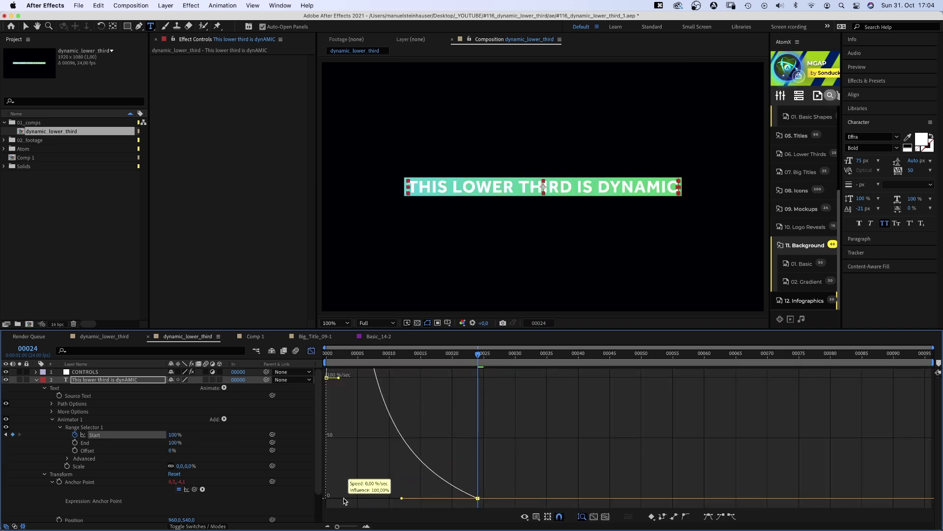
{"action": "left_click_drag", "start_coordinate": [342, 473], "coordinate": [318, 499]}
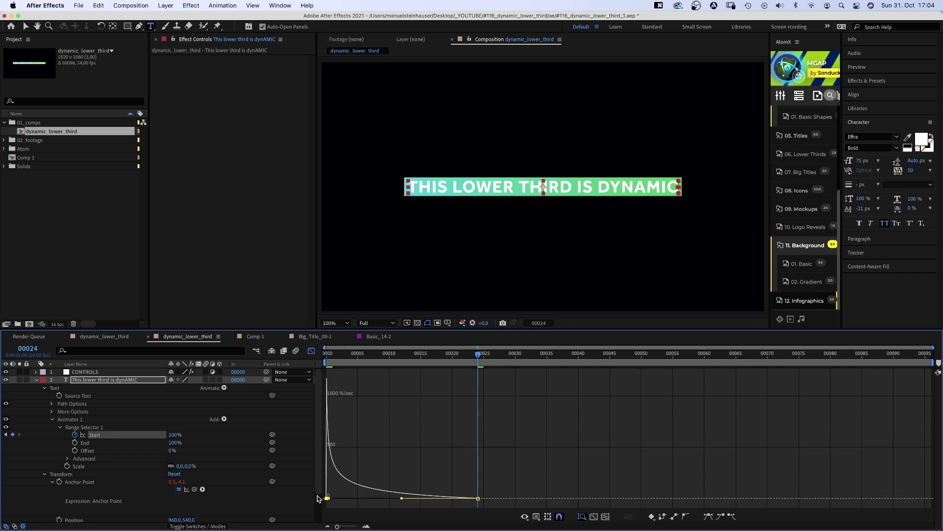
{"action": "key", "text": "0"}
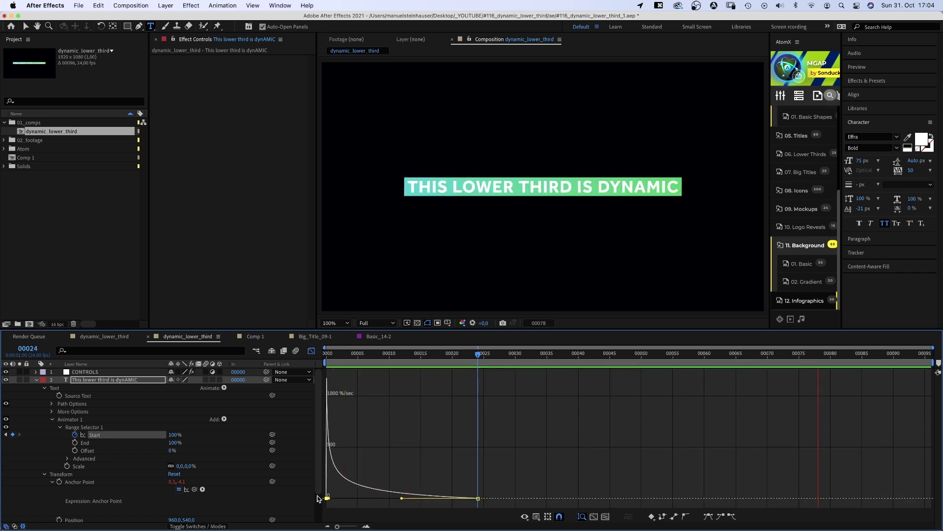
{"action": "key", "text": "0"}
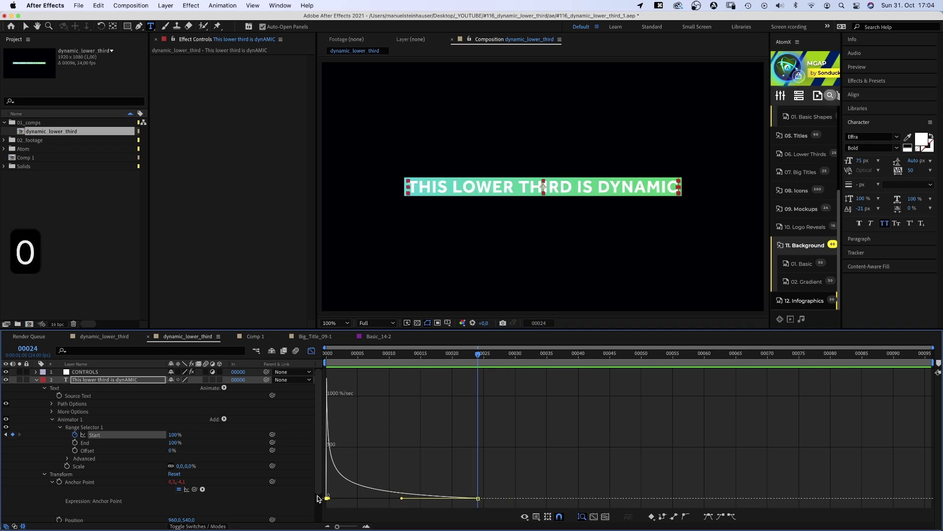
Set the range selector's Based On to Characters Excluding Spaces and preview again
{"action": "left_click", "coordinate": [68, 459]}
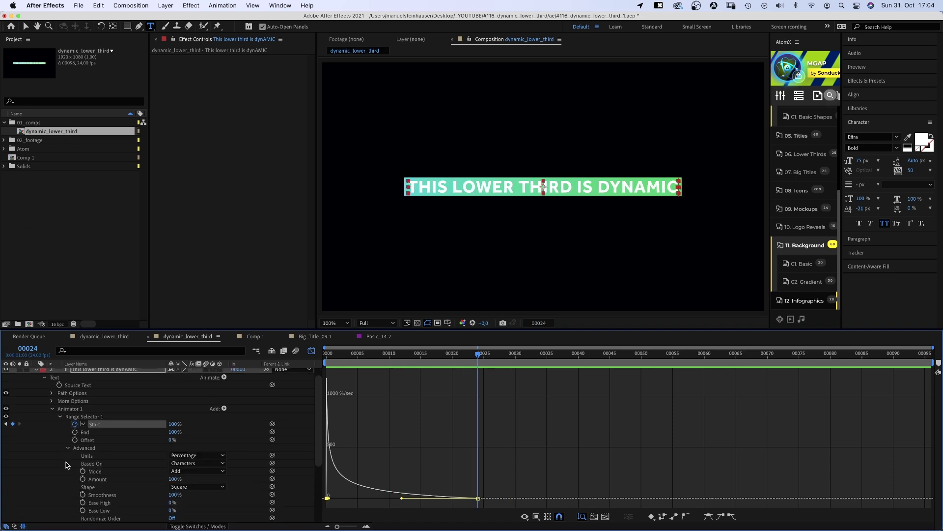
{"action": "left_click", "coordinate": [189, 463]}
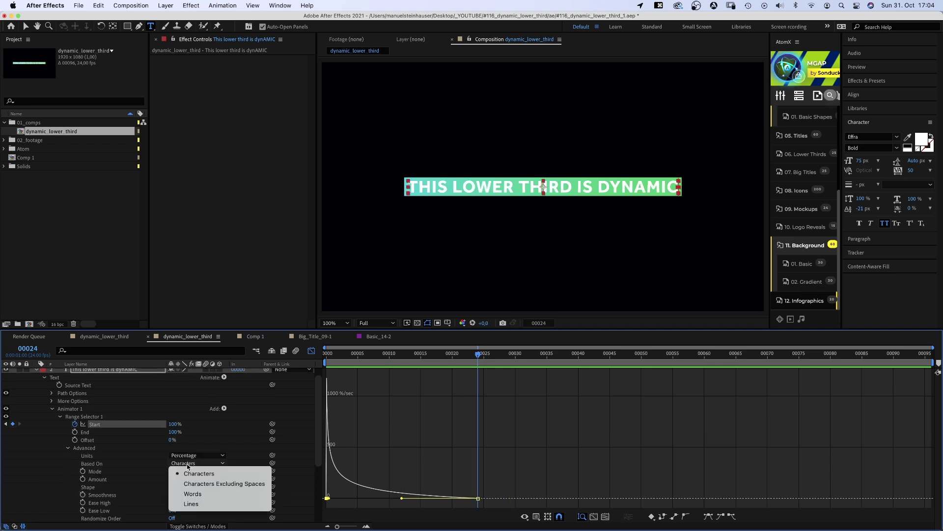
{"action": "left_click", "coordinate": [207, 483]}
{"action": "key", "text": "0"}
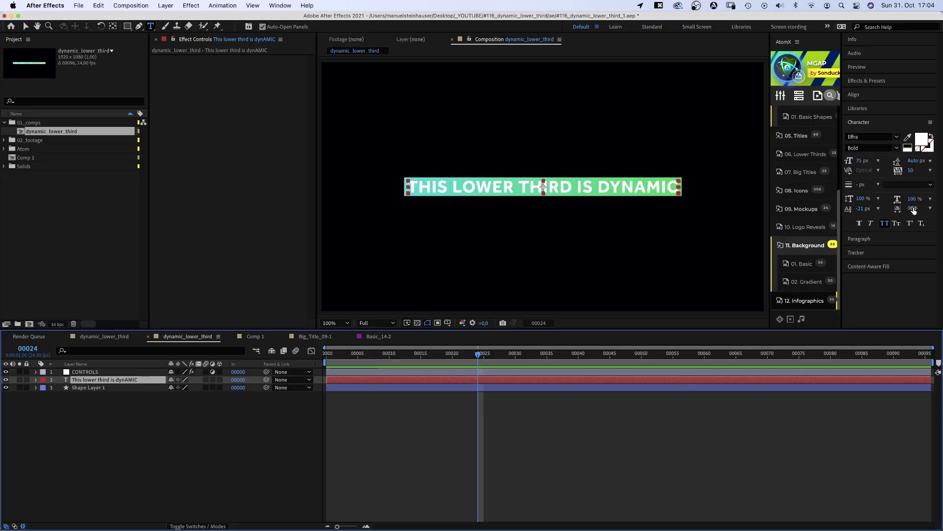
Turn off all caps on the lower-third text and preview from frame 8
{"action": "left_click", "coordinate": [885, 224]}
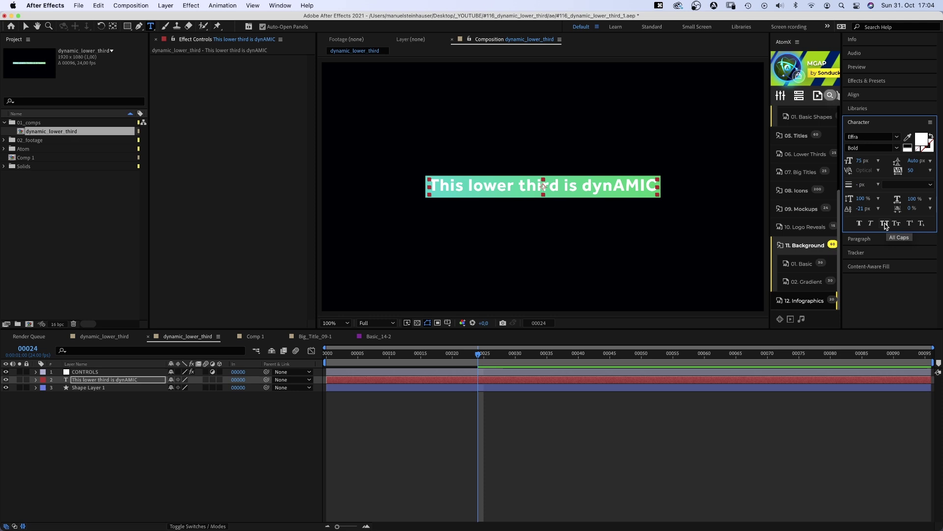
{"action": "left_click", "coordinate": [470, 355]}
{"action": "left_click_drag", "start_coordinate": [470, 356], "coordinate": [376, 373]}
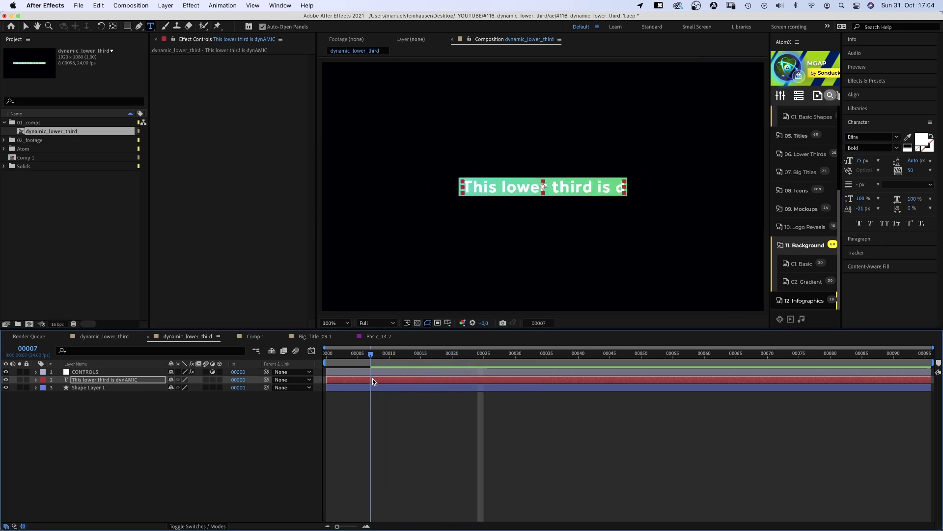
{"action": "key", "text": "0"}
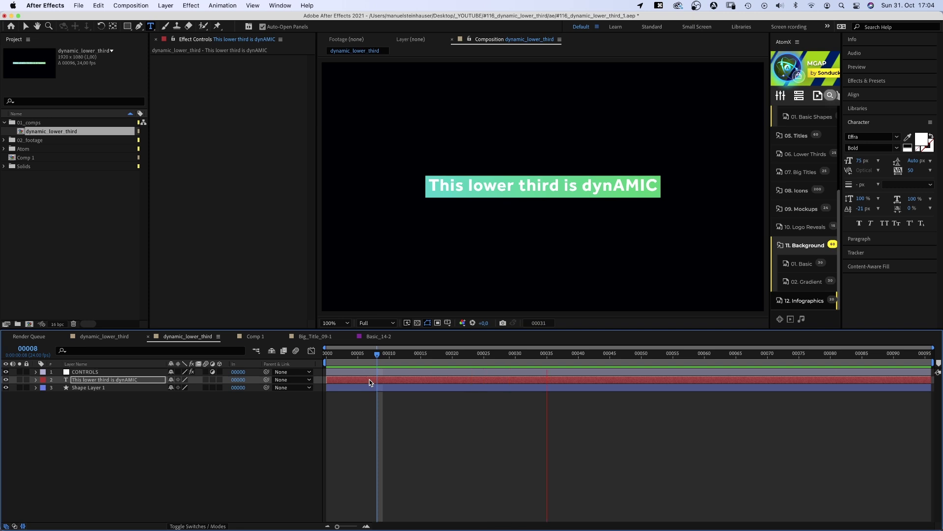
{"action": "key", "text": "space"}
Correct the last word so the text reads 'This lower third is dynamic'
{"action": "left_click_drag", "start_coordinate": [614, 186], "coordinate": [644, 183]}
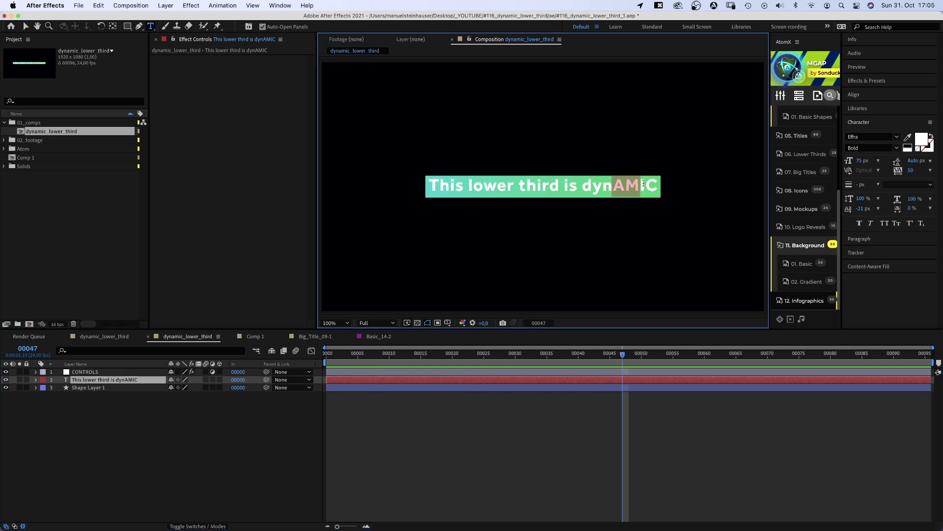
{"action": "type", "text": "amic"}
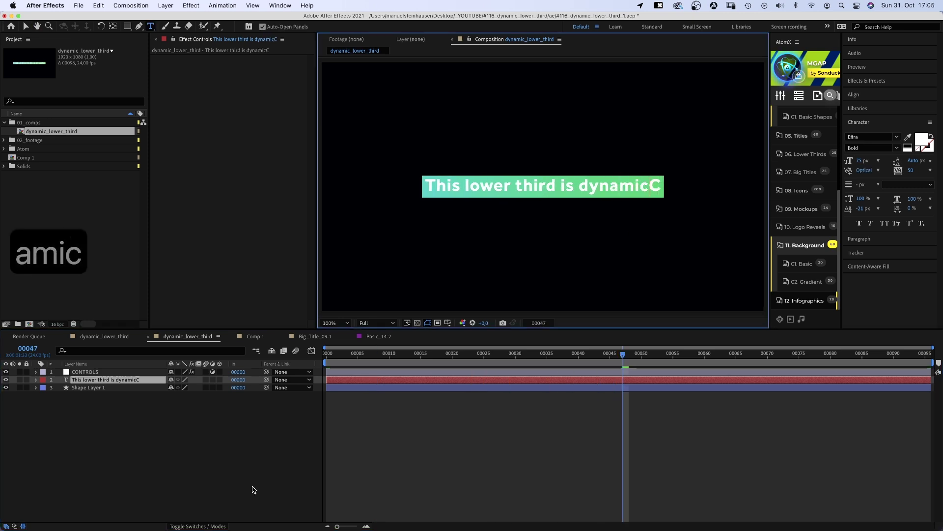
{"action": "key", "text": "BackSpace"}
{"action": "left_click", "coordinate": [252, 490]}
Scrub back and step frame by frame through the typing reveal
{"action": "left_click_drag", "start_coordinate": [623, 353], "coordinate": [368, 379]}
{"action": "key", "text": "super+Right"}
{"action": "key", "text": "super+Left"}
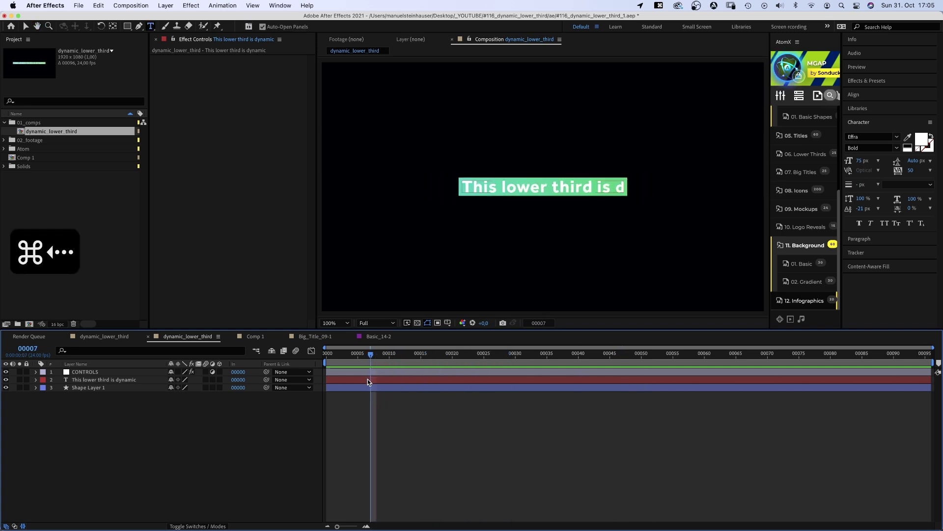
{"action": "key", "text": "super+Right"}
Duplicate the lower-third comp and open the copy dynamic_lower_third 5
{"action": "left_click", "coordinate": [69, 132]}
{"action": "key", "text": "super+d"}
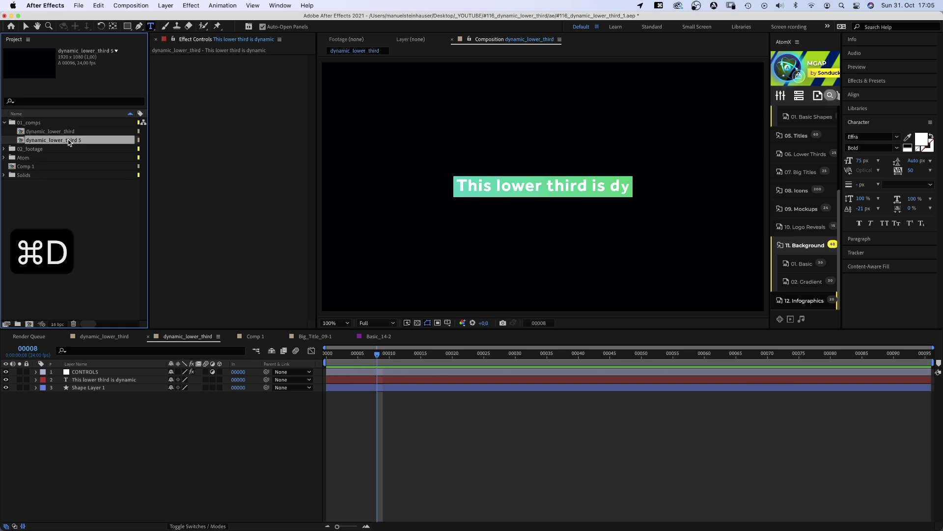
{"action": "double_click", "coordinate": [68, 141]}
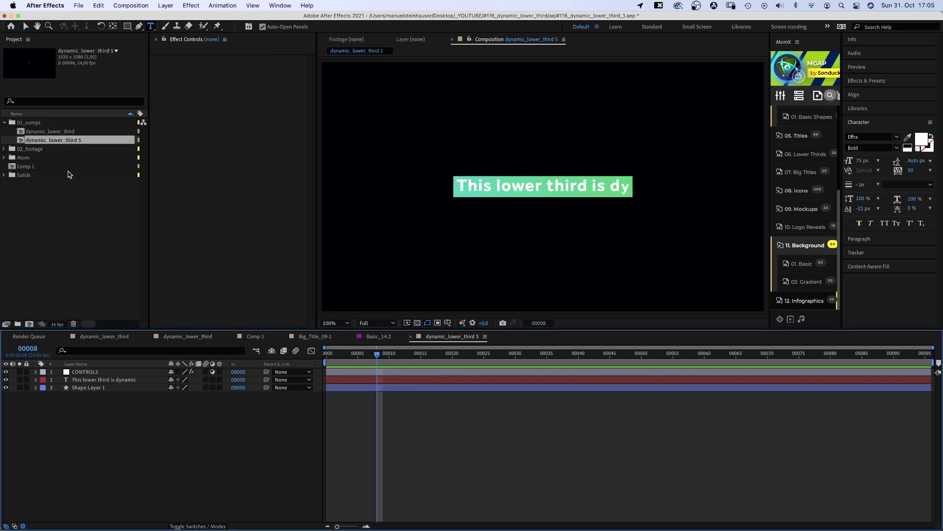
Remove the CONTROLS height slider's expression, set it to a fixed 81, and preview
{"action": "left_click", "coordinate": [86, 373]}
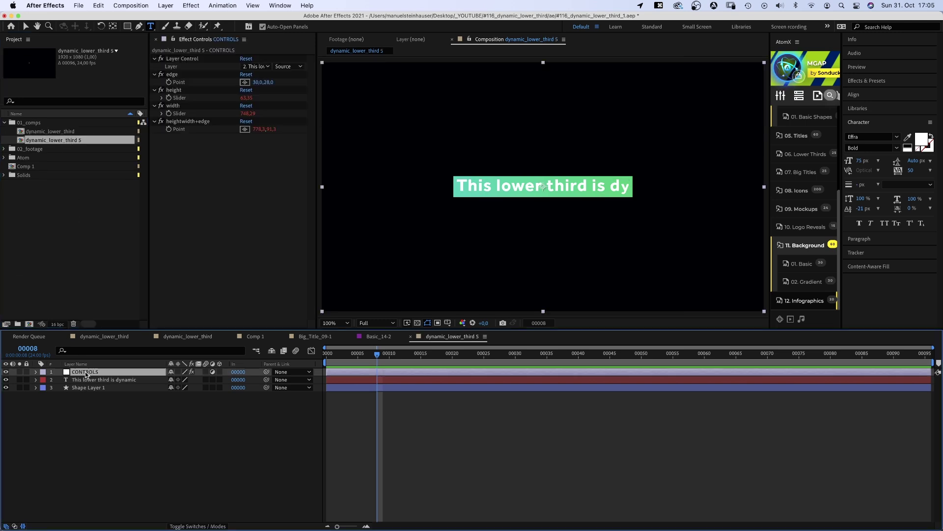
{"action": "left_click", "coordinate": [168, 98], "text": "alt"}
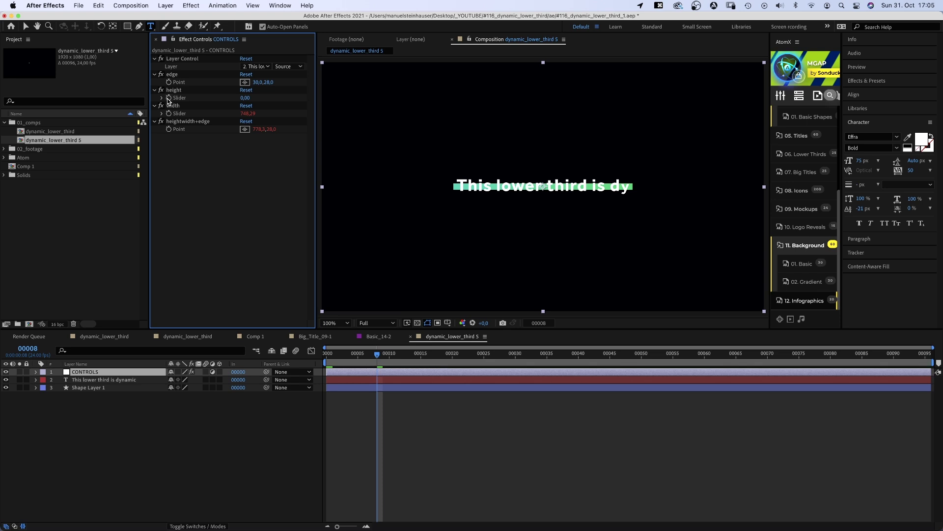
{"action": "left_click_drag", "start_coordinate": [244, 97], "coordinate": [269, 95]}
{"action": "key", "text": "0"}
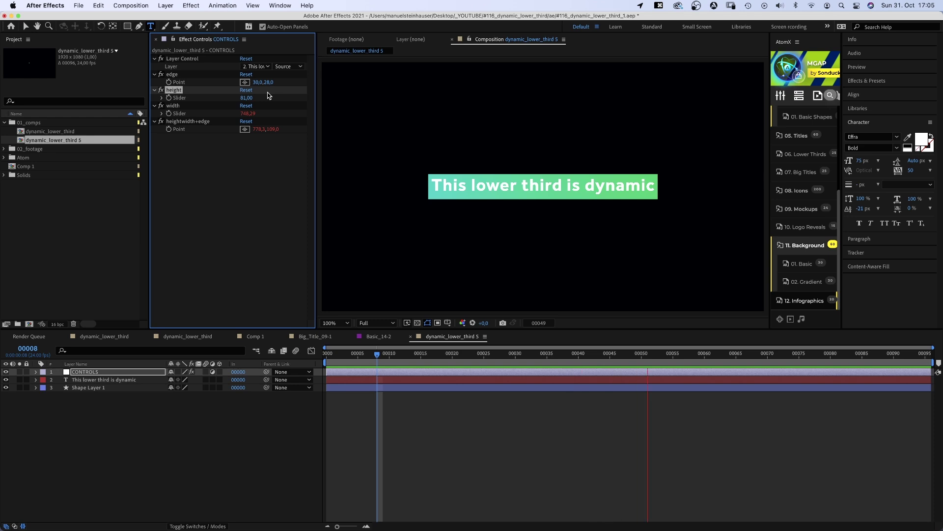
Return to an early frame of the reveal and step back and forth frame by frame
{"action": "left_click_drag", "start_coordinate": [534, 361], "coordinate": [369, 412]}
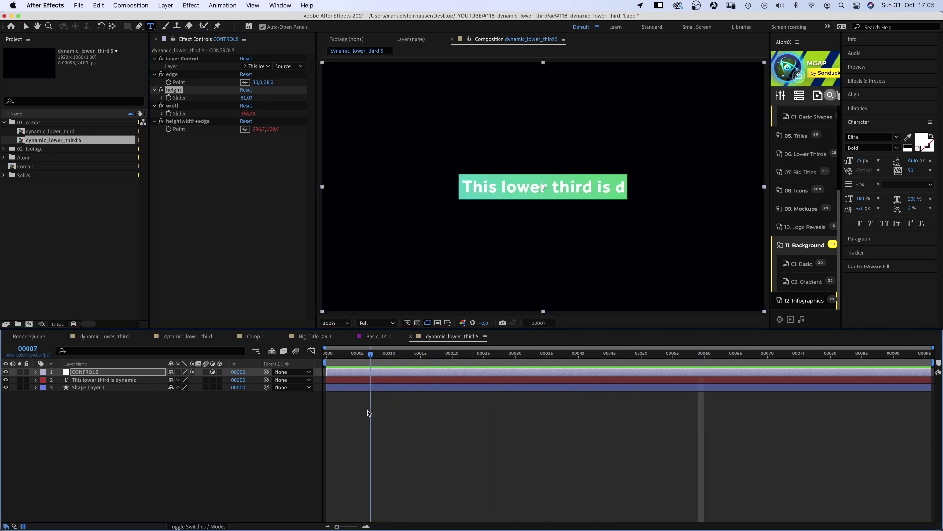
{"action": "key", "text": "super+Right"}
{"action": "key", "text": "super+Left"}
{"action": "key", "text": "super+Right"}
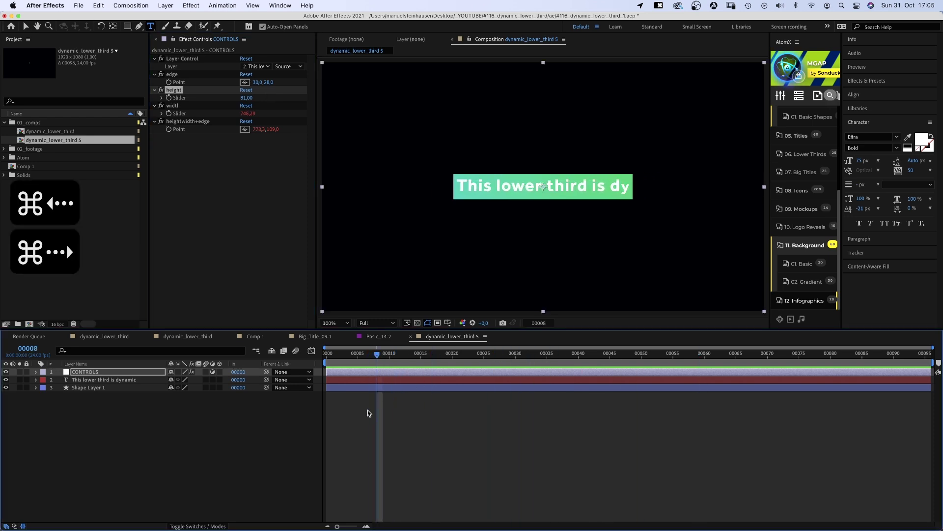
{"action": "key", "text": "super+Left"}
Replace 'height' in the text's Anchor Point expression with a pick-whip link to the CONTROLS height slider
{"action": "left_click", "coordinate": [100, 381]}
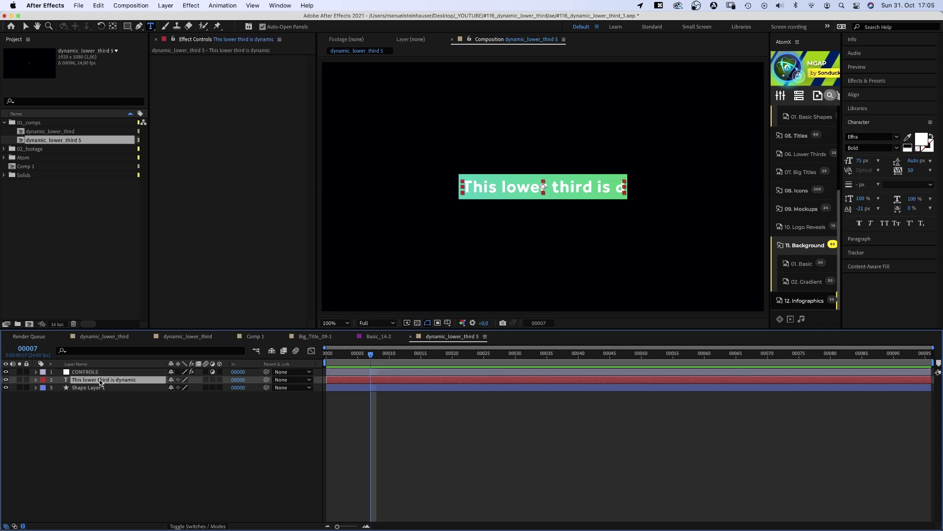
{"action": "key", "text": "a"}
{"action": "left_click", "coordinate": [51, 388]}
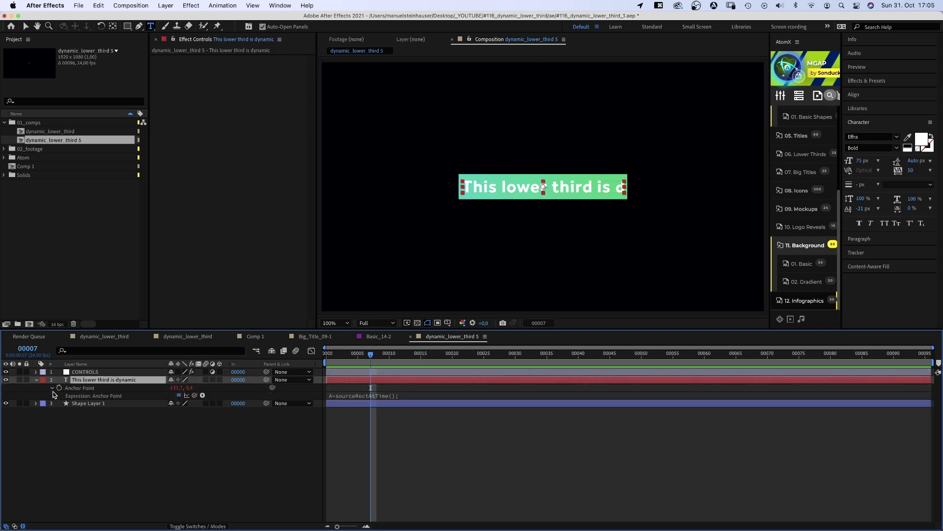
{"action": "left_click", "coordinate": [388, 396]}
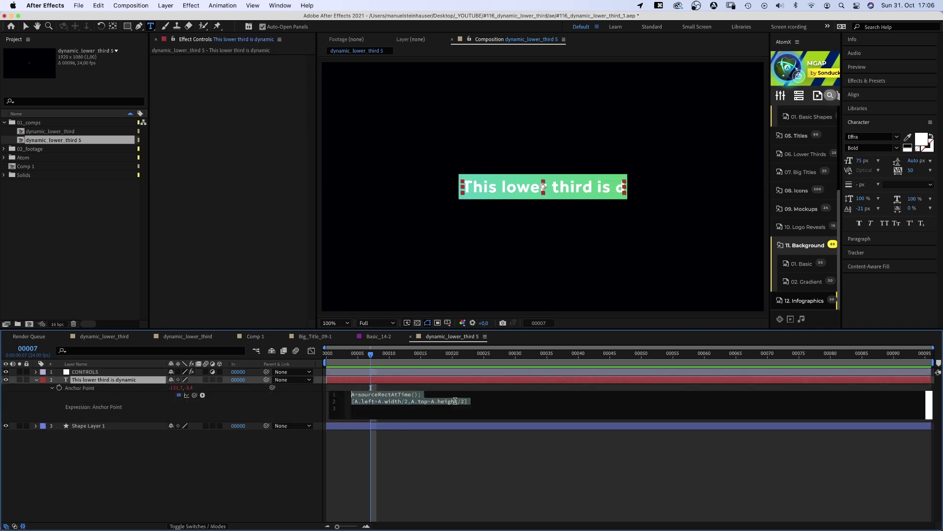
{"action": "double_click", "coordinate": [437, 401]}
{"action": "left_click", "coordinate": [87, 372]}
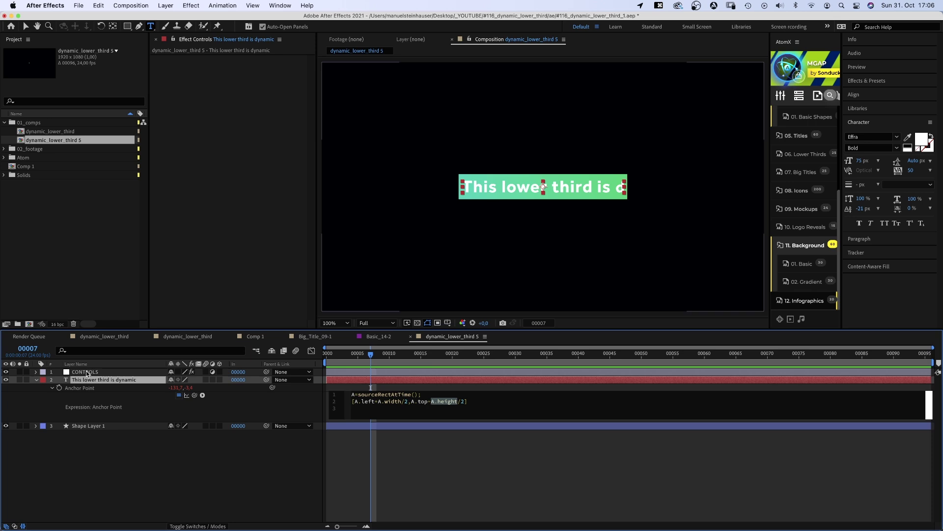
{"action": "left_click", "coordinate": [428, 402]}
{"action": "left_click", "coordinate": [456, 401]}
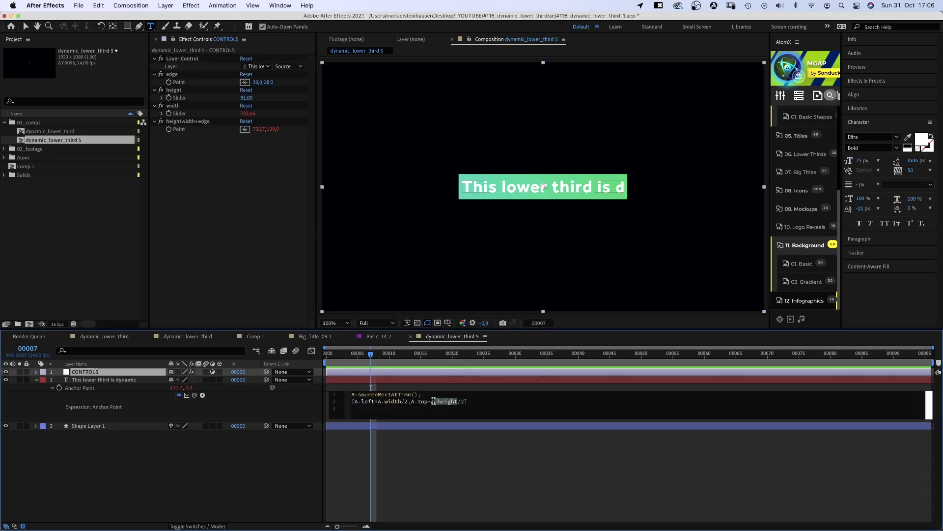
{"action": "left_click_drag", "start_coordinate": [194, 396], "coordinate": [178, 99]}
{"action": "left_click", "coordinate": [289, 513]}
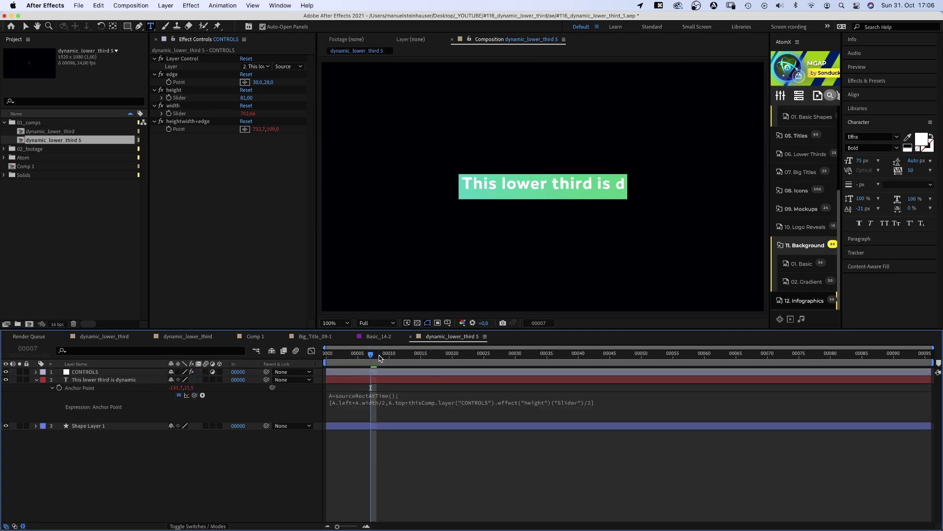
Vertically centre the text layer in the composition via Align, then preview from the first frame
{"action": "left_click_drag", "start_coordinate": [384, 353], "coordinate": [333, 354]}
{"action": "left_click", "coordinate": [127, 386]}
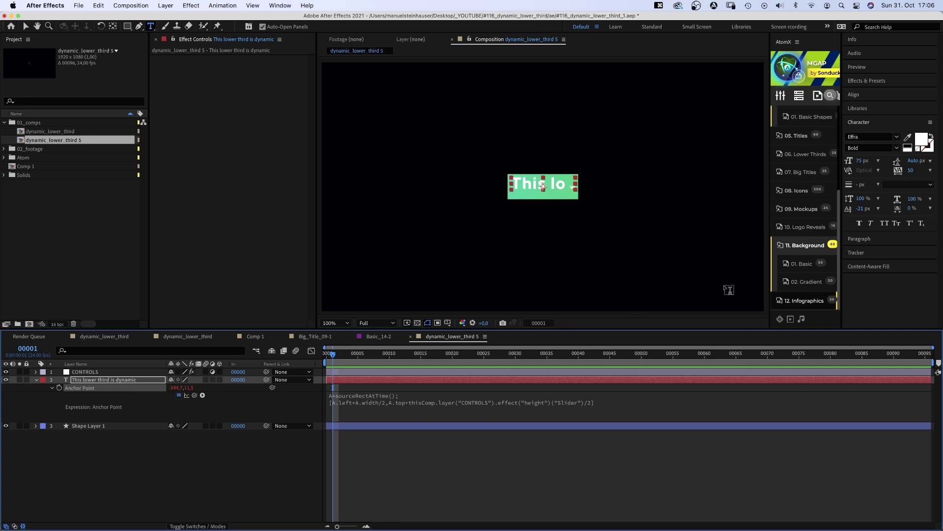
{"action": "left_click", "coordinate": [876, 94]}
{"action": "left_click", "coordinate": [915, 118]}
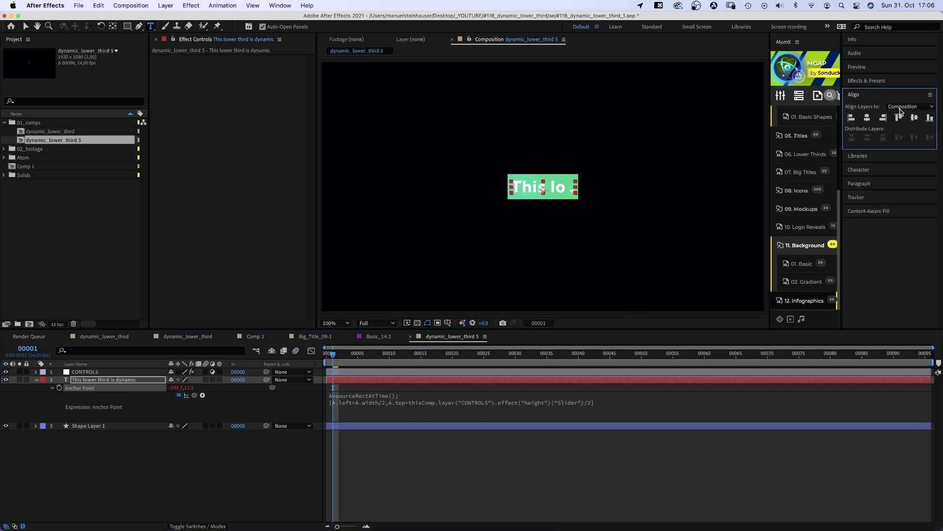
{"action": "left_click", "coordinate": [344, 472]}
{"action": "key", "text": "0"}
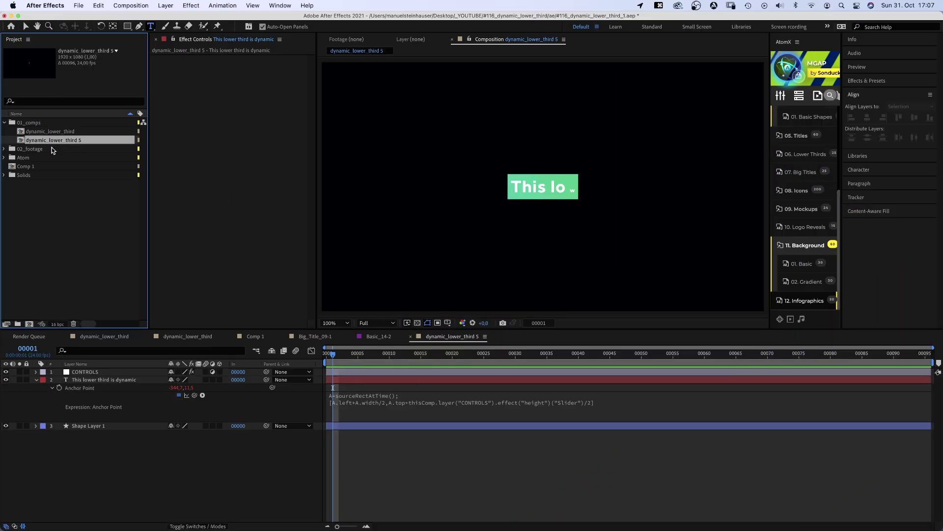
Duplicate the comp as dynamic_lower_third 6, open it, and left-align the text
{"action": "key", "text": "super+d"}
{"action": "double_click", "coordinate": [58, 148]}
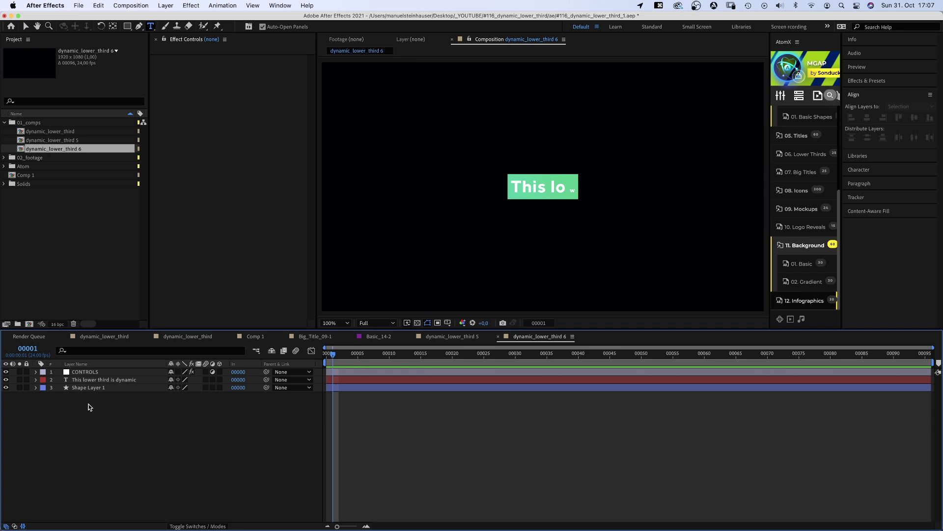
{"action": "left_click", "coordinate": [94, 380]}
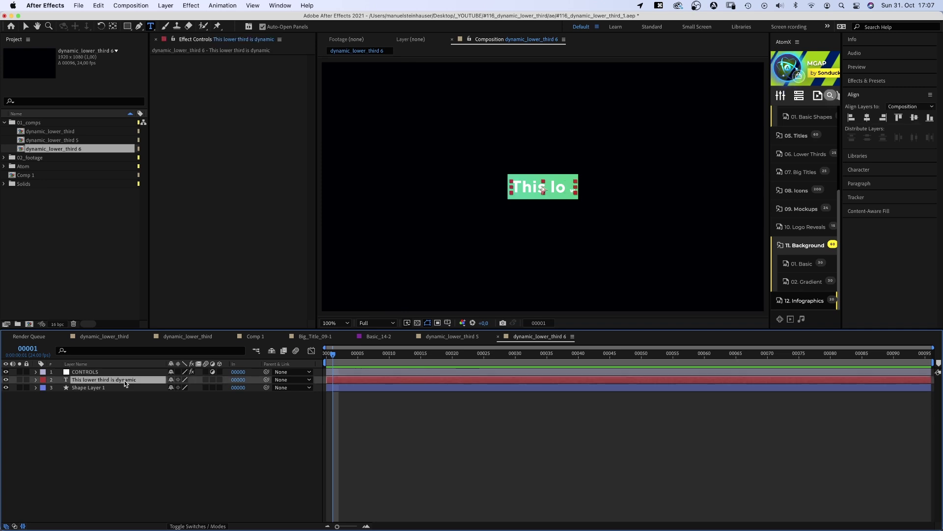
{"action": "left_click", "coordinate": [864, 184]}
{"action": "left_click", "coordinate": [852, 150]}
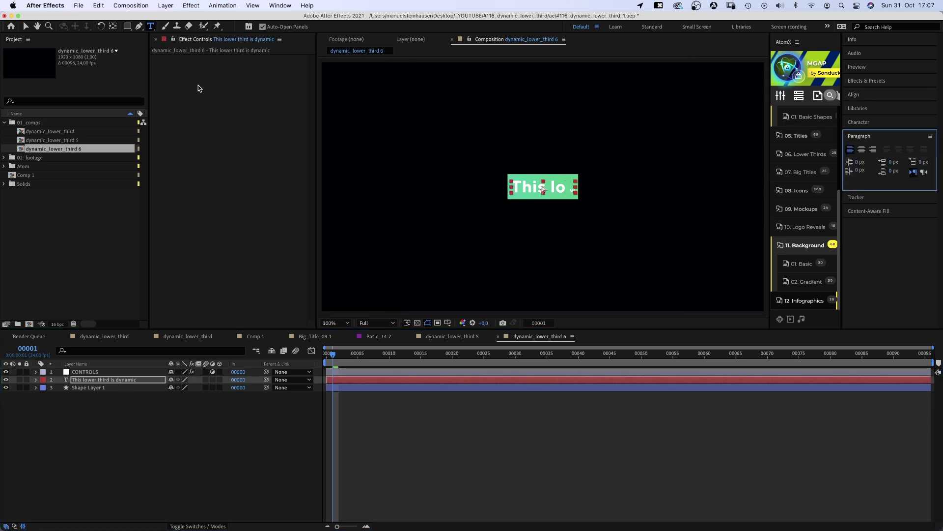
Remove the text's Anchor Point expression and move its anchor to the left edge with Pan Behind
{"action": "left_click", "coordinate": [113, 26]}
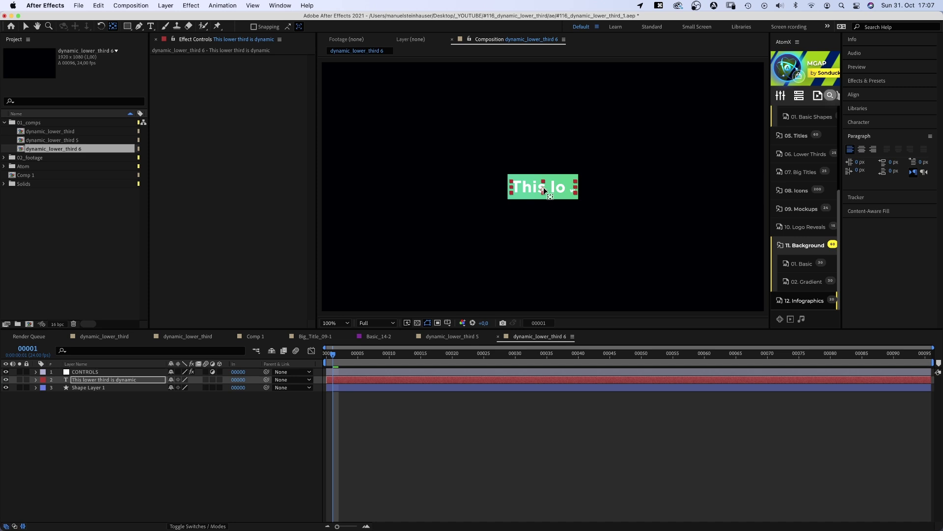
{"action": "left_click", "coordinate": [544, 191]}
{"action": "key", "text": "a"}
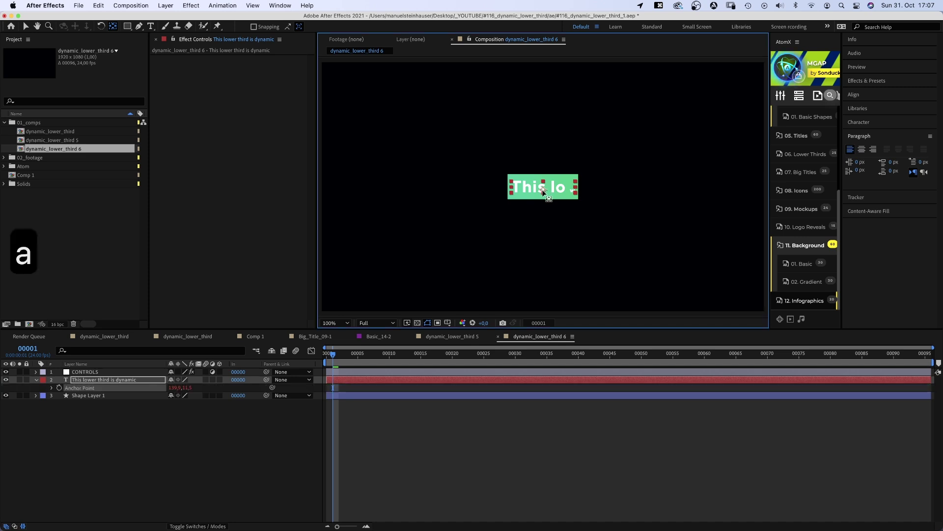
{"action": "left_click", "coordinate": [60, 388], "text": "alt"}
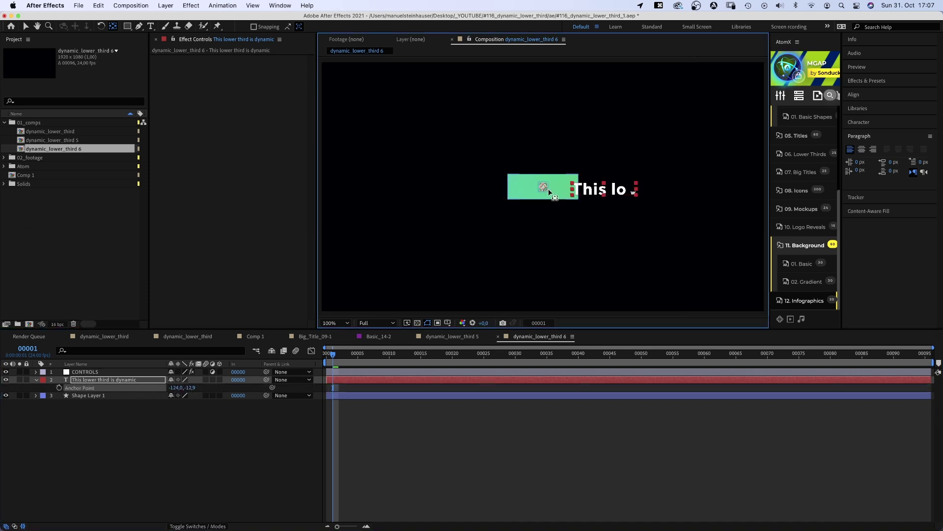
{"action": "left_click_drag", "start_coordinate": [549, 191], "coordinate": [398, 194]}
Shift the text left of the green box and advance time to view the full text
{"action": "key", "text": "v"}
{"action": "mouse_move", "coordinate": [332, 354]}
{"action": "left_mouse_down"}
{"action": "mouse_move", "coordinate": [318, 361]}
{"action": "mouse_move", "coordinate": [344, 356]}
{"action": "left_mouse_up"}
{"action": "left_click_drag", "start_coordinate": [421, 365], "coordinate": [548, 359]}
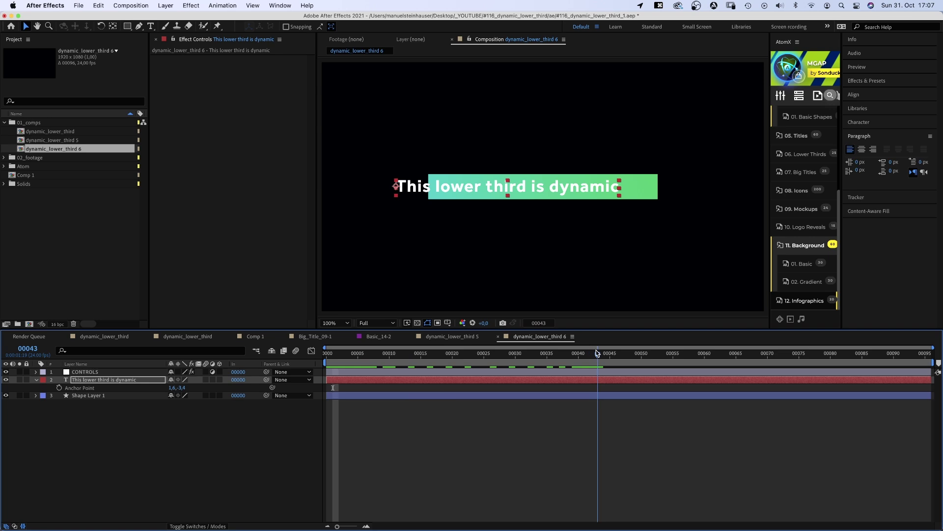
Start Shape Layer 1's anchor expression with a=thisComp.layer("Shape Layer 1").sourceRectAtTime();
{"action": "left_click", "coordinate": [91, 396]}
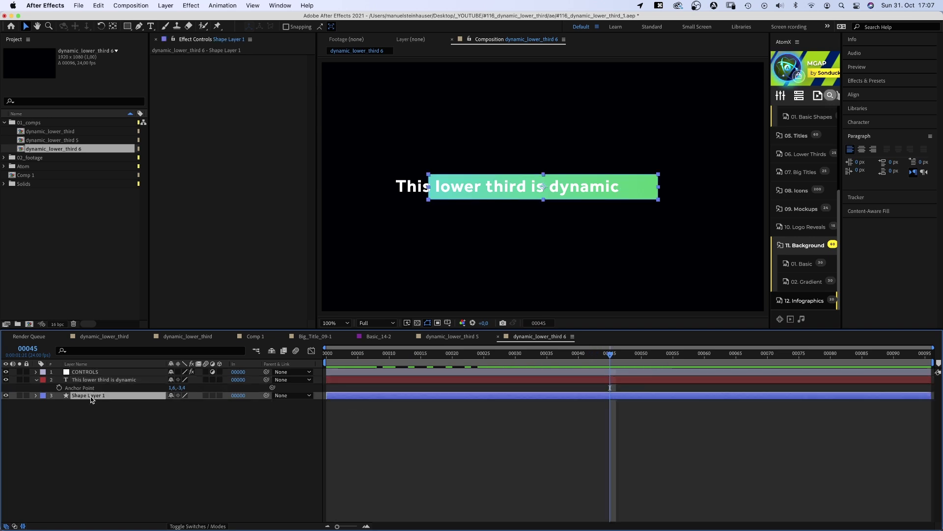
{"action": "key", "text": "a"}
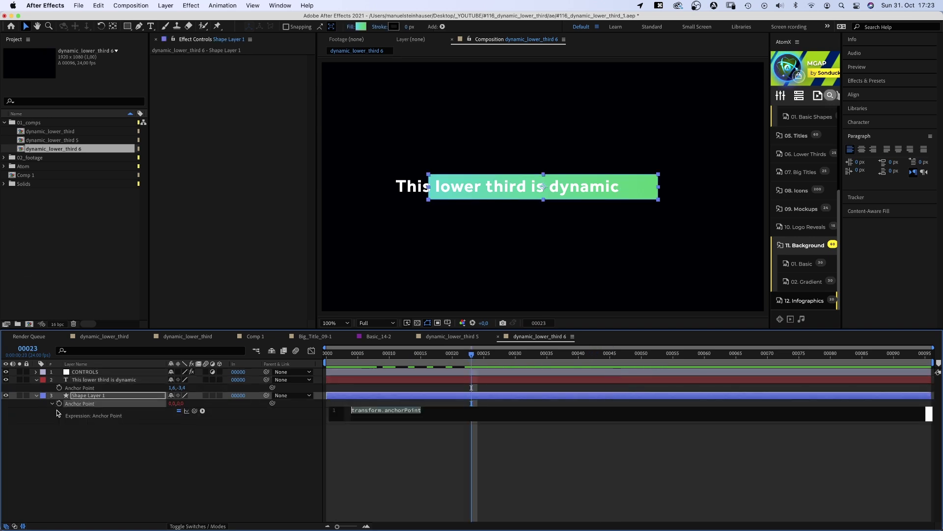
{"action": "type", "text": "a=this"}
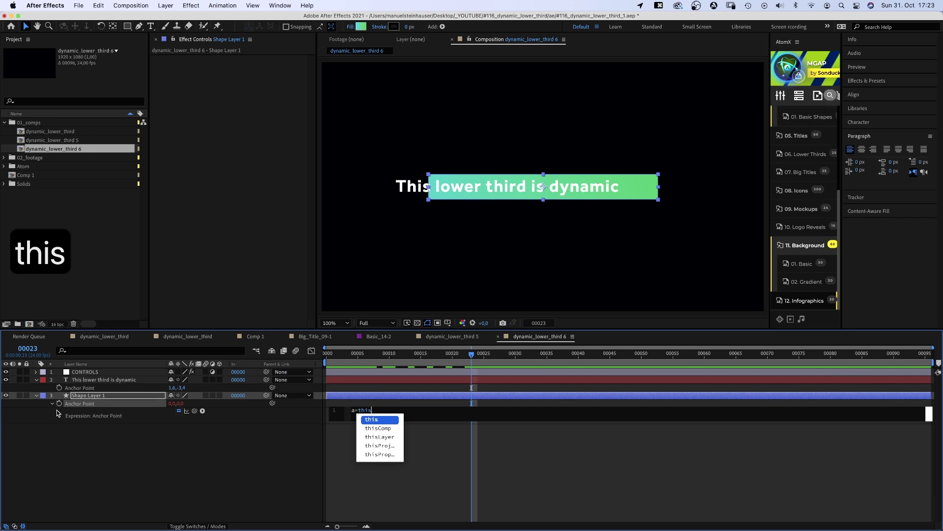
{"action": "type", "text": "Comp"}
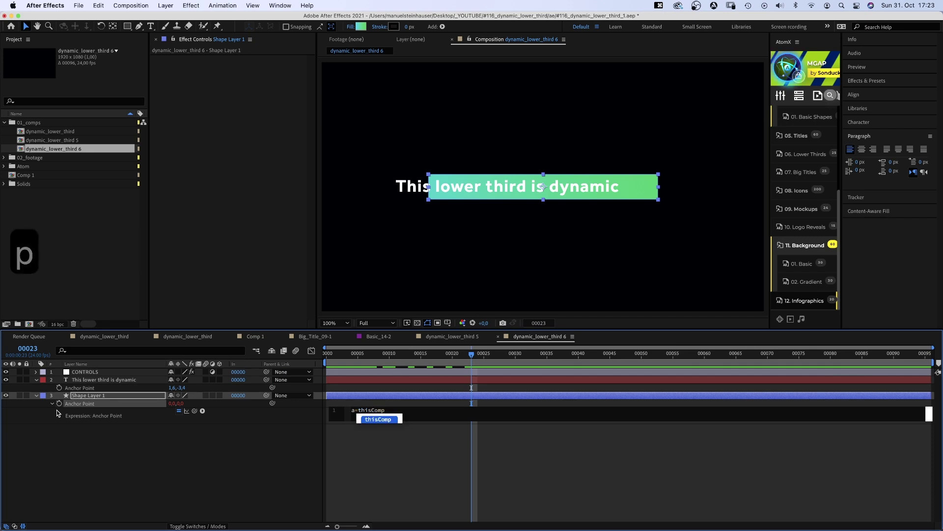
{"action": "type", "text": ".layer("}
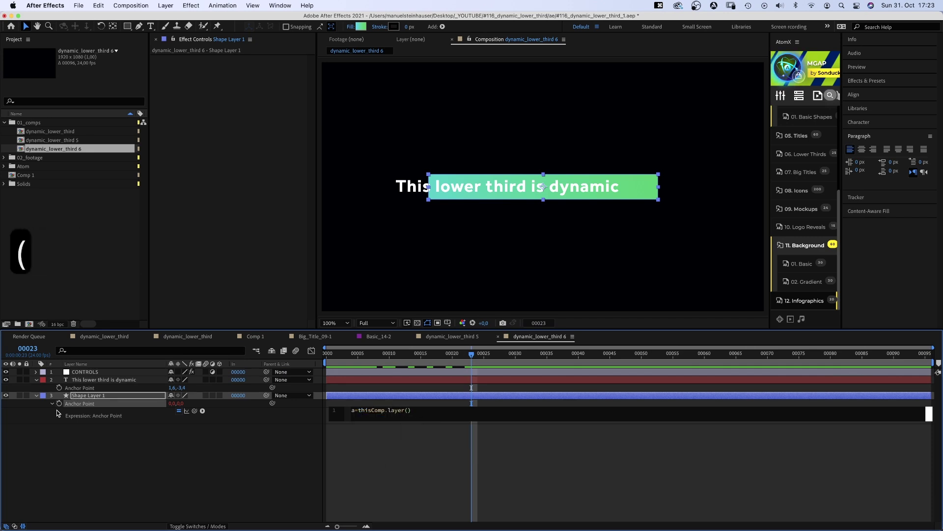
{"action": "type", "text": "\""}
{"action": "type", "text": "Shape Layer 1"}
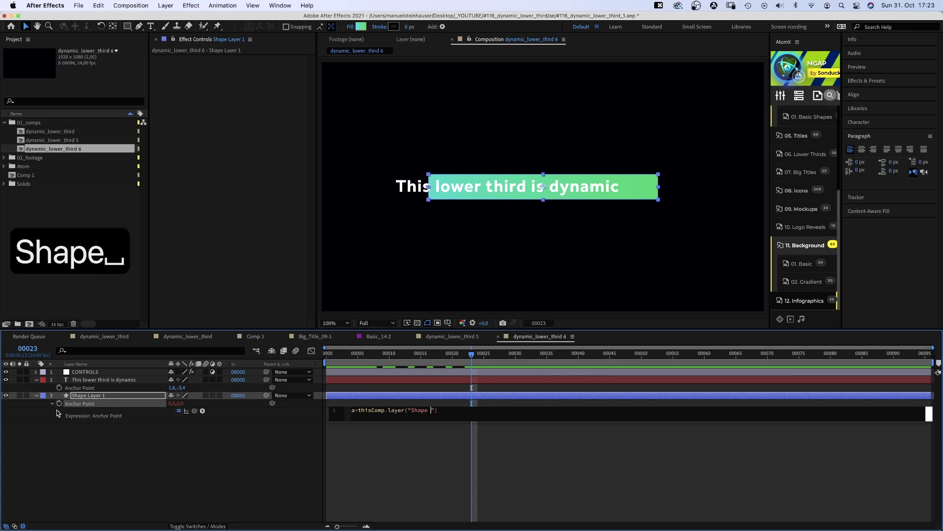
{"action": "key", "text": "Right"}
{"action": "key", "text": "Right"}
{"action": "type", "text": "."}
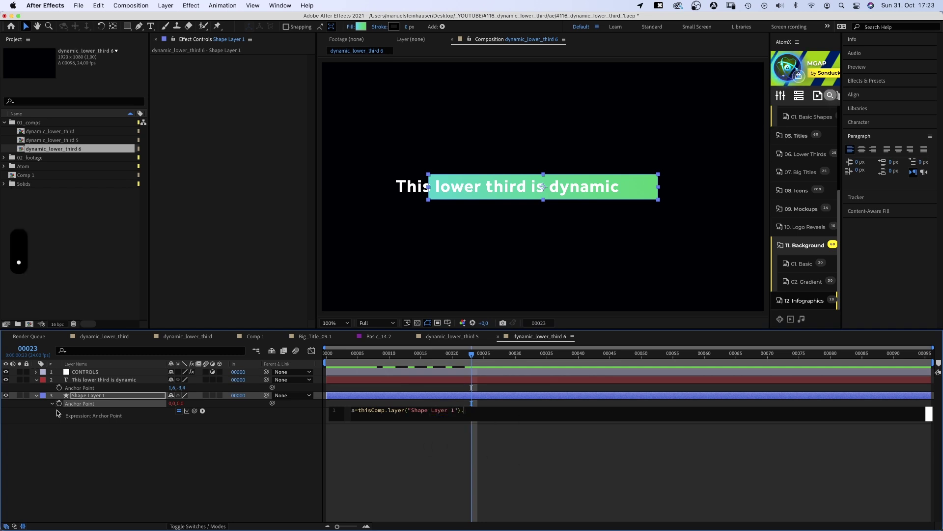
{"action": "type", "text": "sourc"}
{"action": "key", "text": "Down"}
{"action": "key", "text": "Down"}
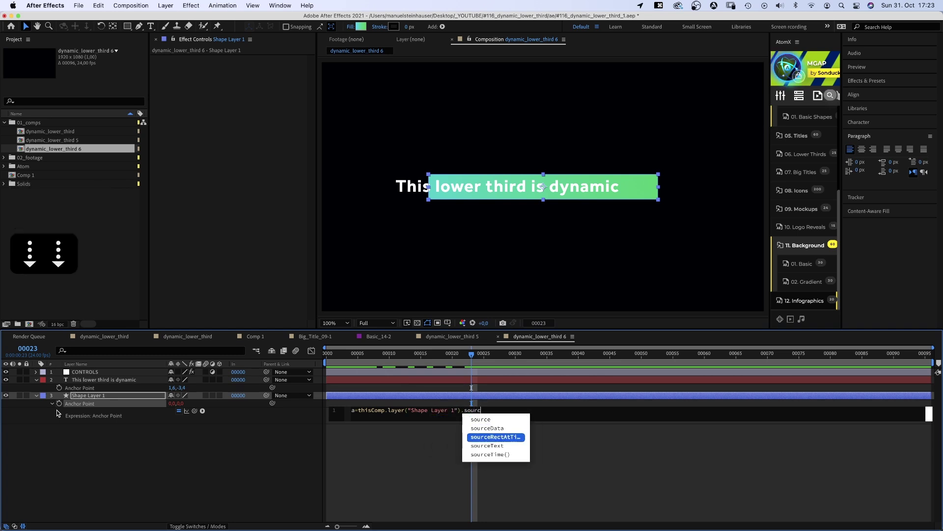
{"action": "key", "text": "Return"}
{"action": "type", "text": ";"}
{"action": "key", "text": "Return"}
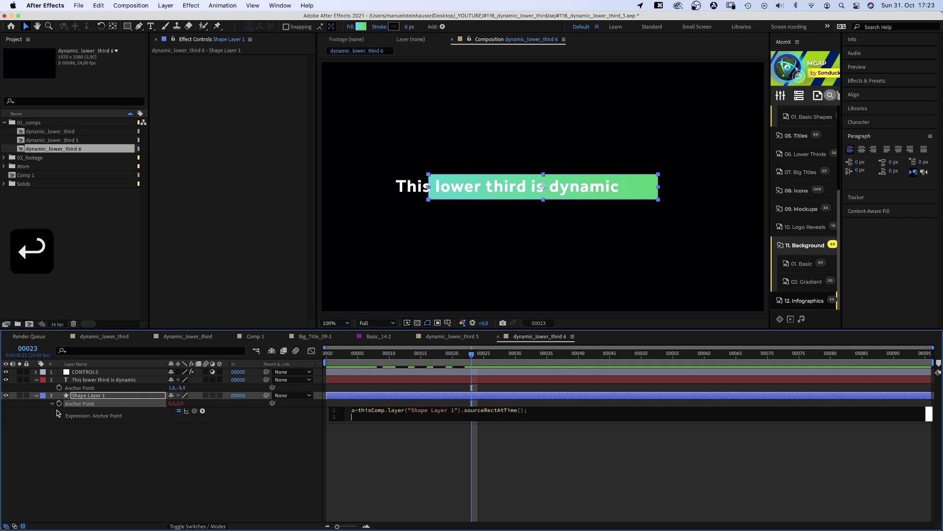
Add expression lines defining height, width, top and left from the source rectangle
{"action": "type", "text": "height = a"}
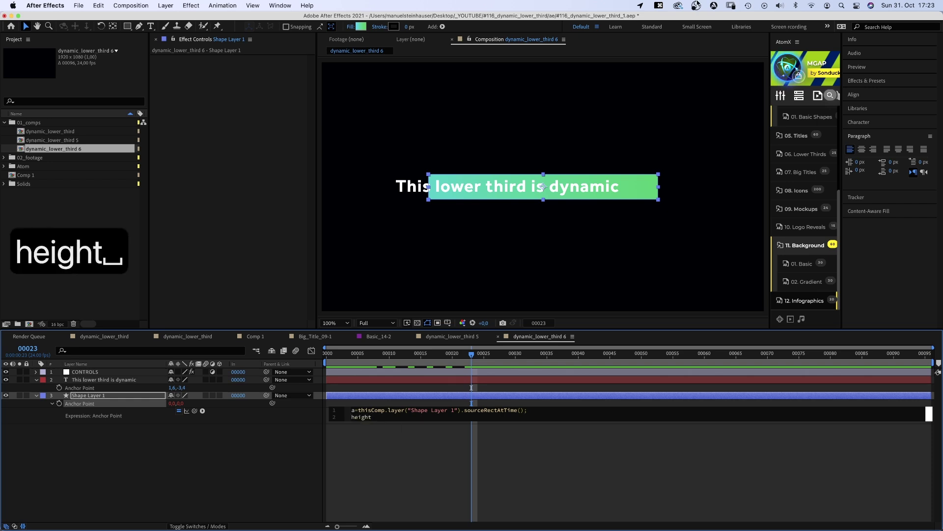
{"action": "type", "text": ".height;"}
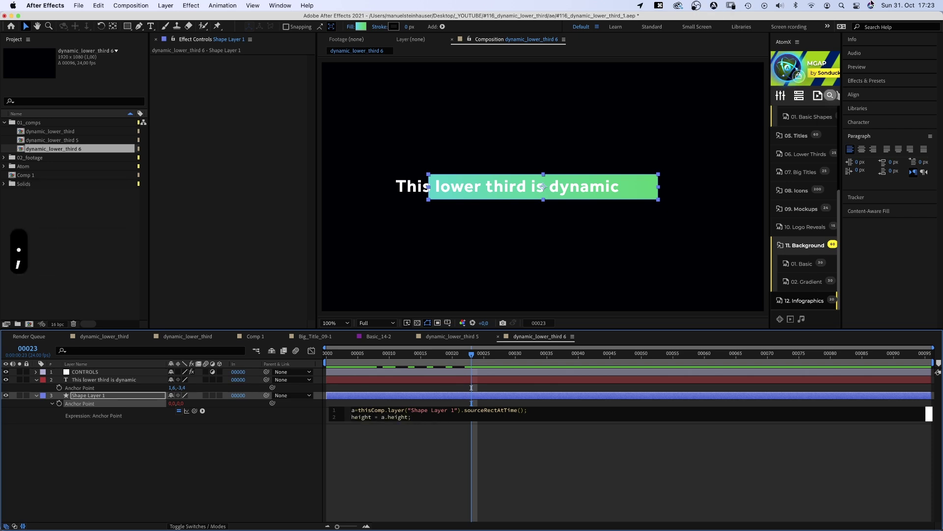
{"action": "key", "text": "Return"}
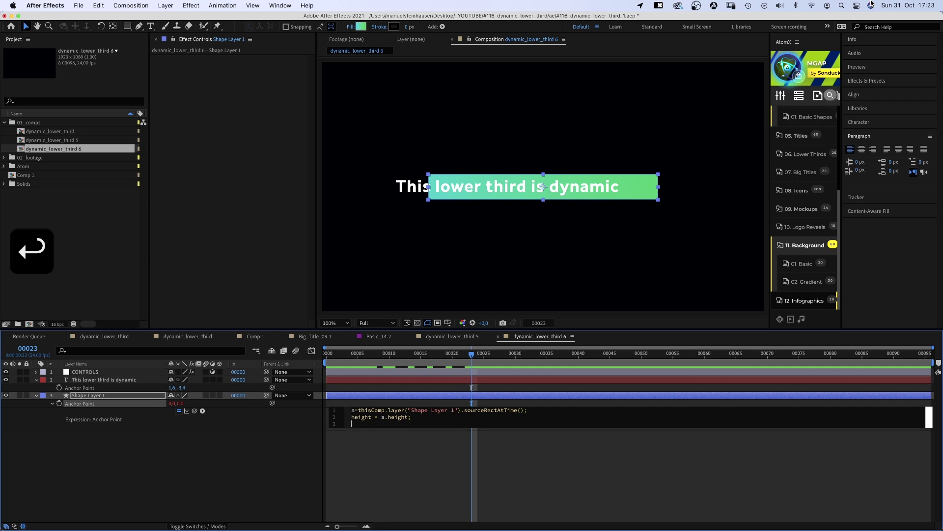
{"action": "type", "text": "width"}
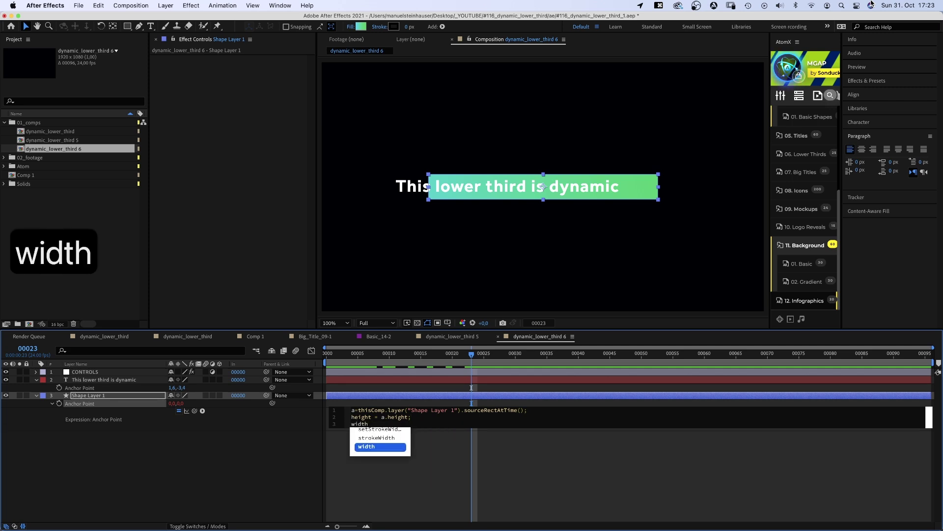
{"action": "type", "text": "=a"}
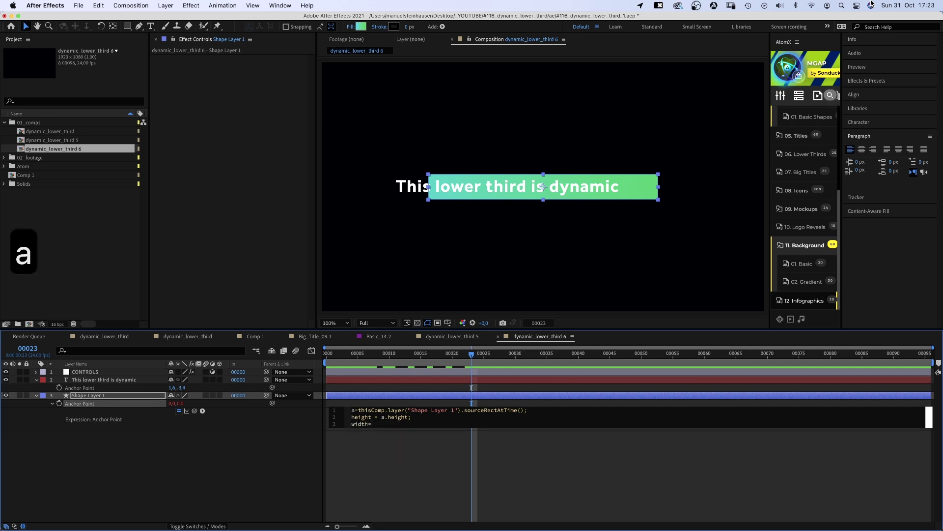
{"action": "type", "text": ".width"}
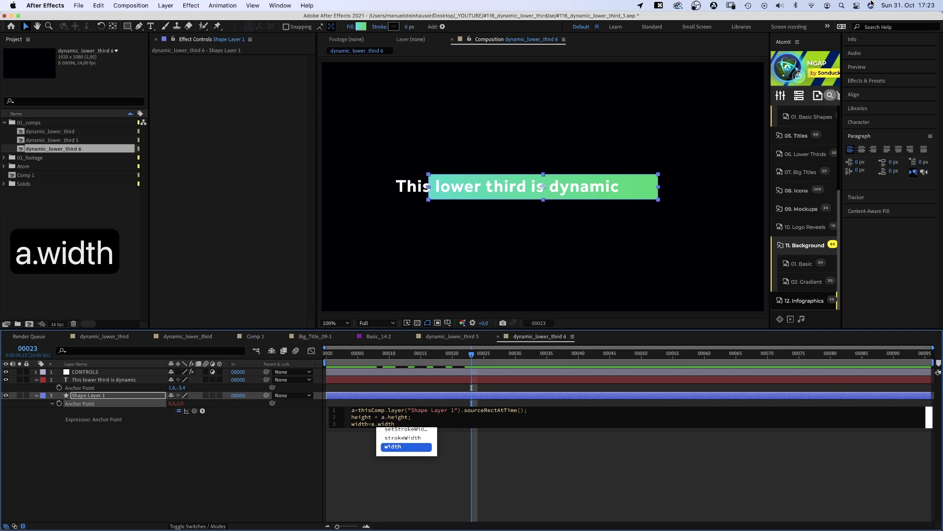
{"action": "type", "text": ";"}
{"action": "key", "text": "Return"}
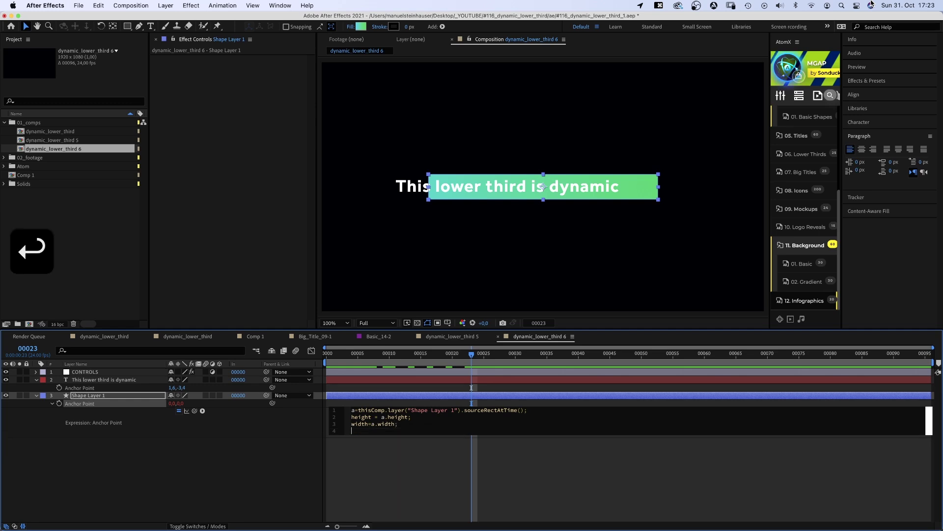
{"action": "type", "text": "top=a"}
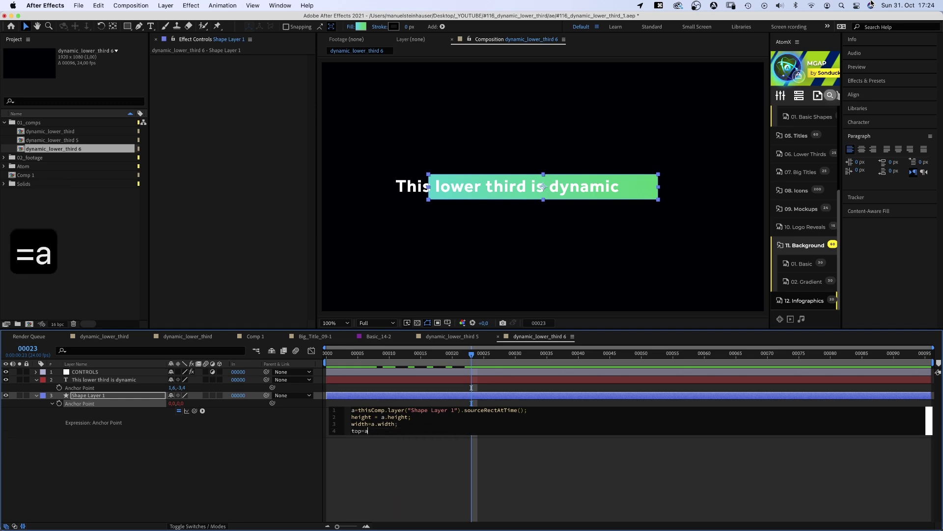
{"action": "type", "text": ".top;"}
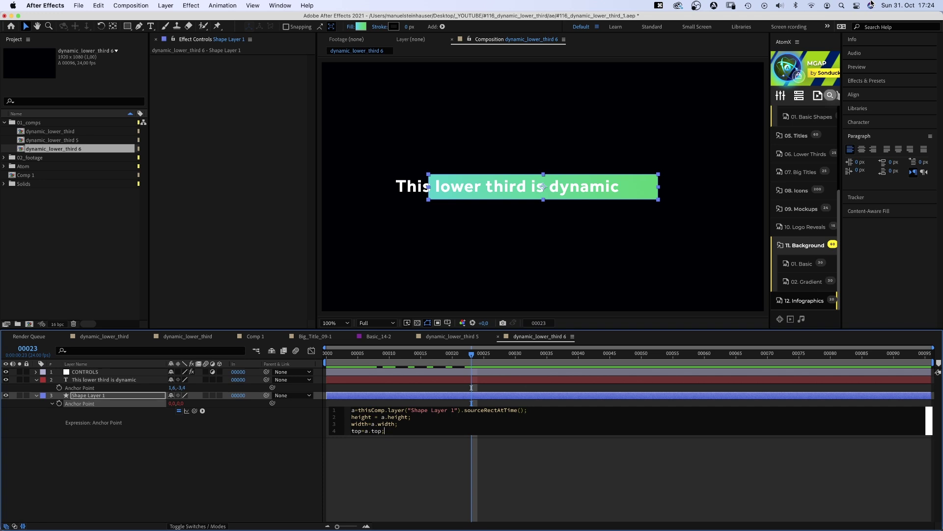
{"action": "key", "text": "Return"}
{"action": "type", "text": "left"}
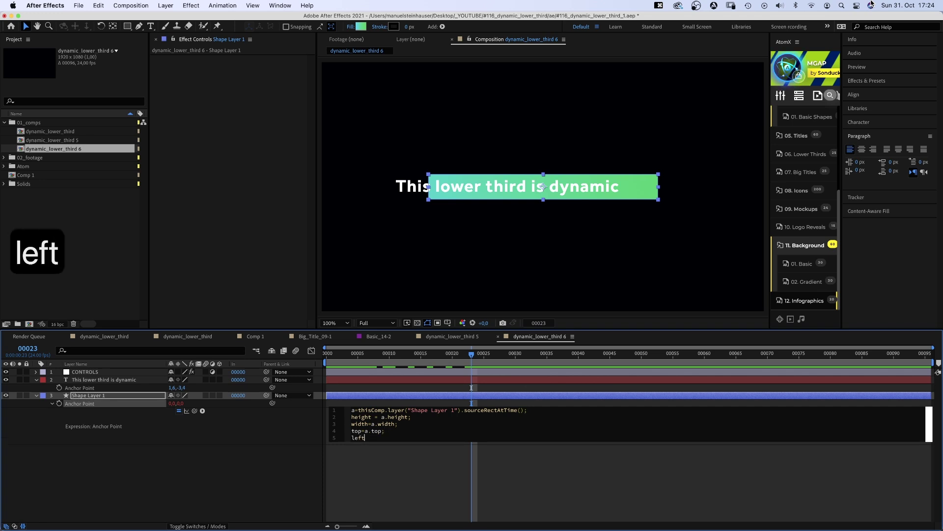
{"action": "type", "text": "=a.l"}
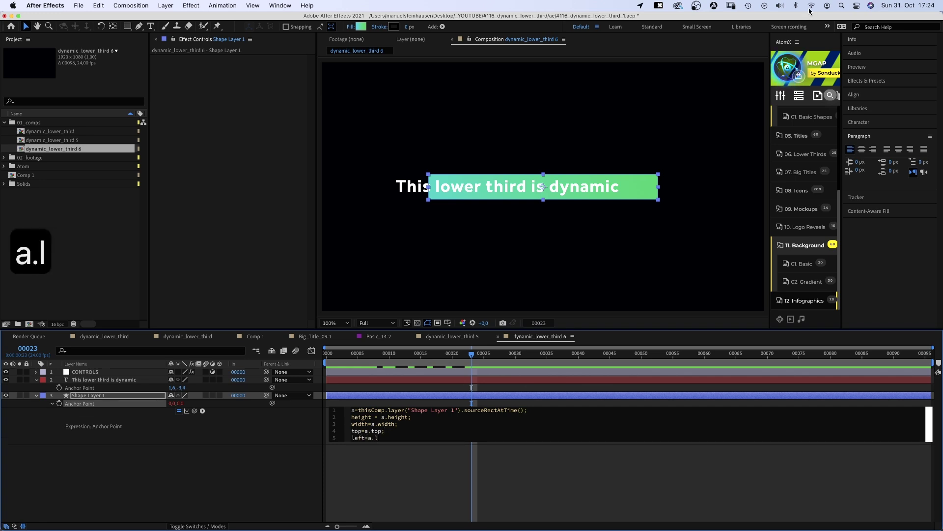
{"action": "type", "text": "eft;"}
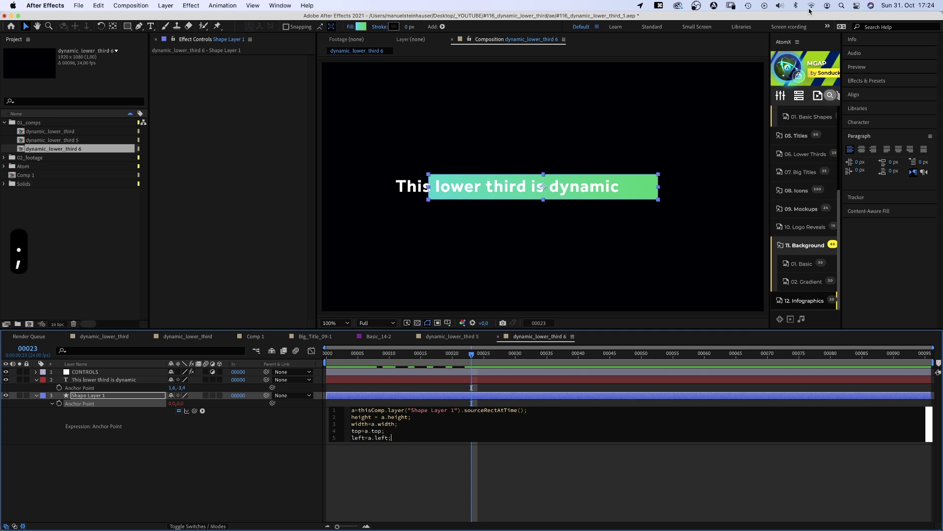
{"action": "key", "text": "Return"}
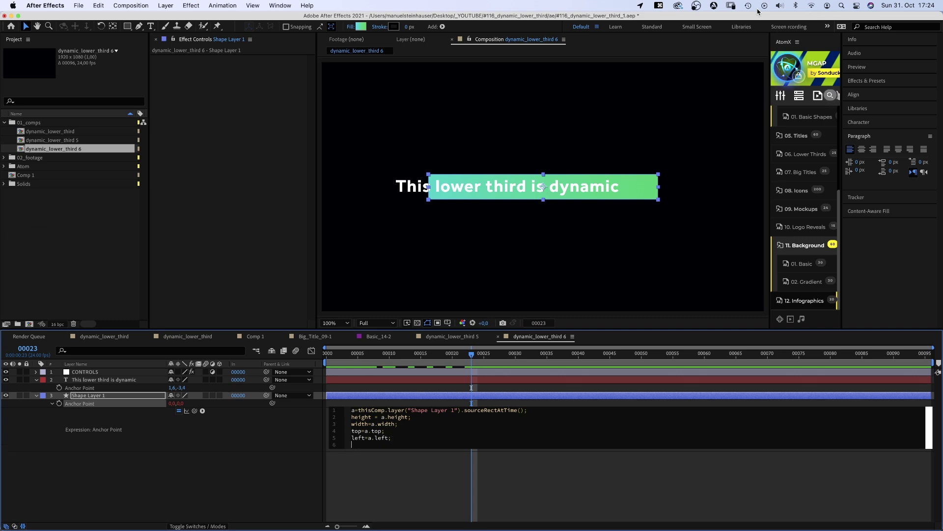
Finish the expression with x=left, Y=top and [x,y], then apply it
{"action": "type", "text": "x=left;"}
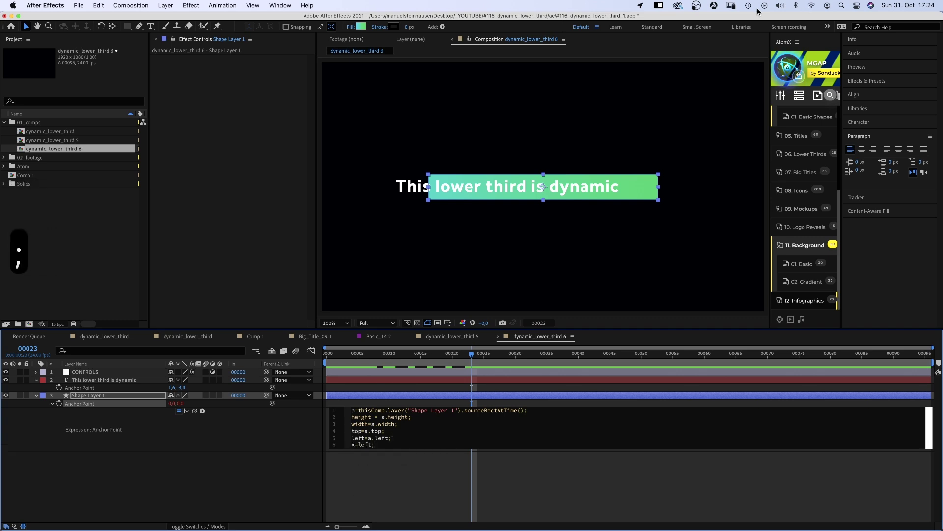
{"action": "key", "text": "Return"}
{"action": "type", "text": "Y"}
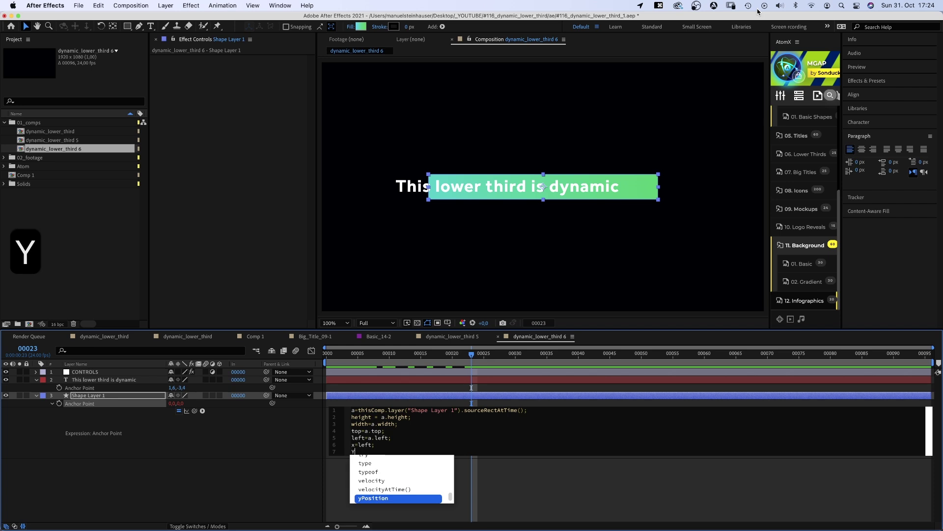
{"action": "type", "text": "=top;"}
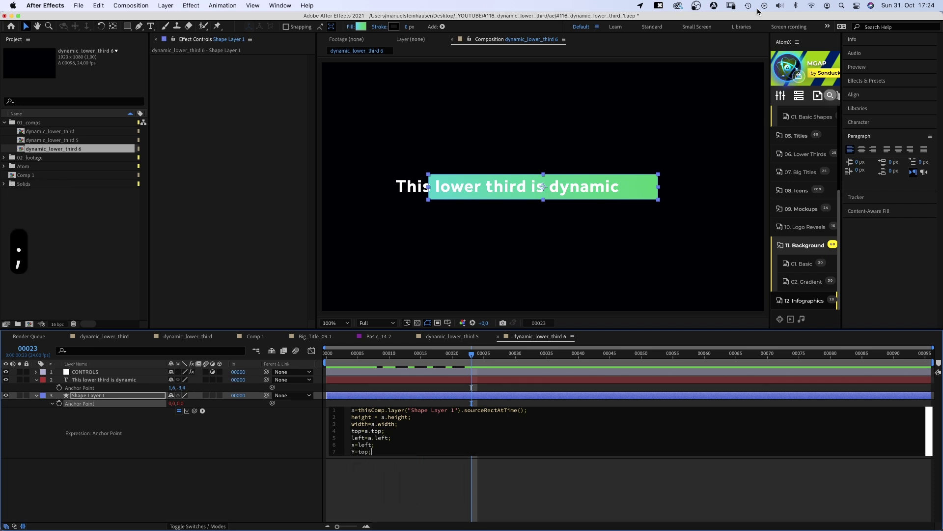
{"action": "key", "text": "Return"}
{"action": "type", "text": "[x"}
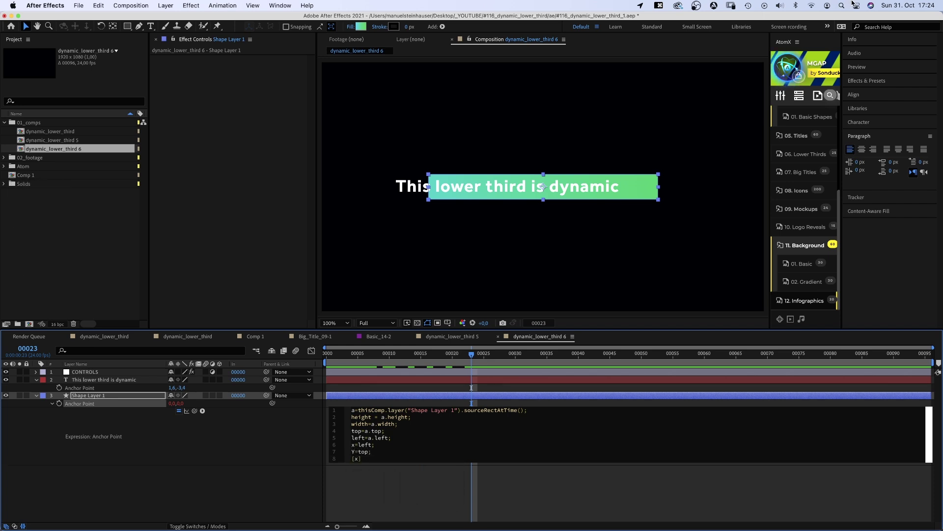
{"action": "type", "text": ",y];"}
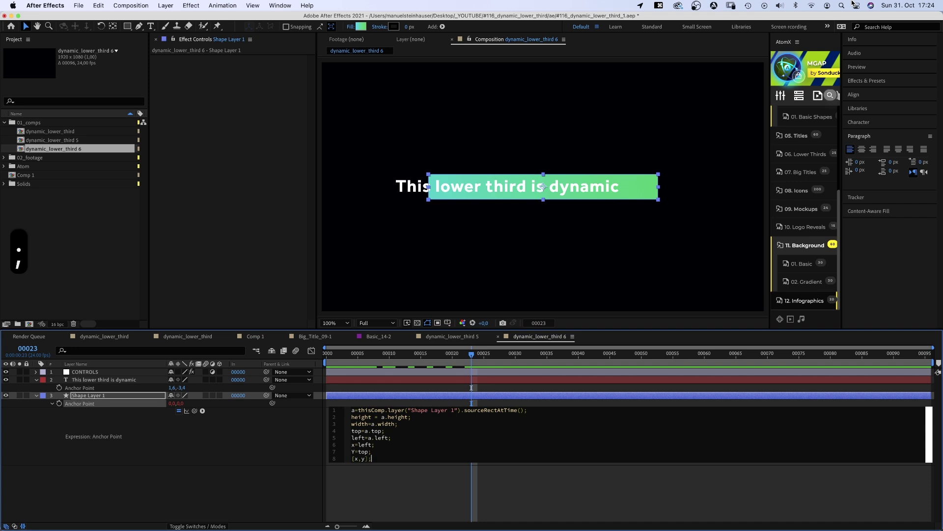
{"action": "left_click", "coordinate": [265, 480]}
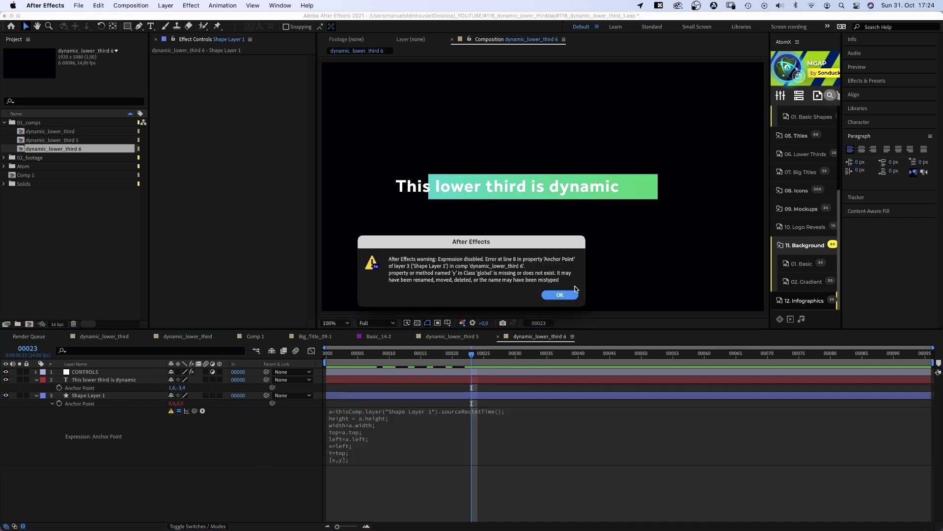
Dismiss the error, change Y to lowercase y in the expression, and drag the gradient box behind the text
{"action": "left_click", "coordinate": [561, 295]}
{"action": "left_click", "coordinate": [338, 461]}
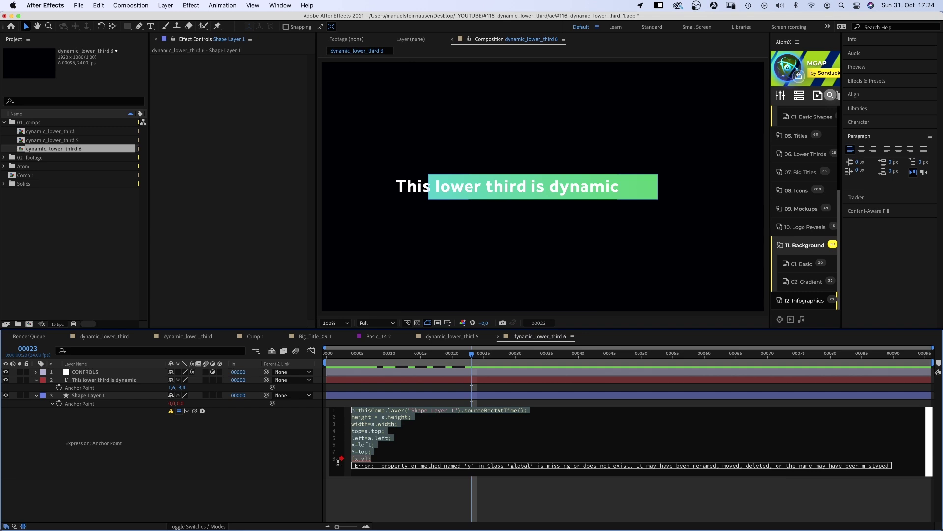
{"action": "left_click", "coordinate": [354, 451]}
{"action": "key", "text": "BackSpace"}
{"action": "type", "text": "y"}
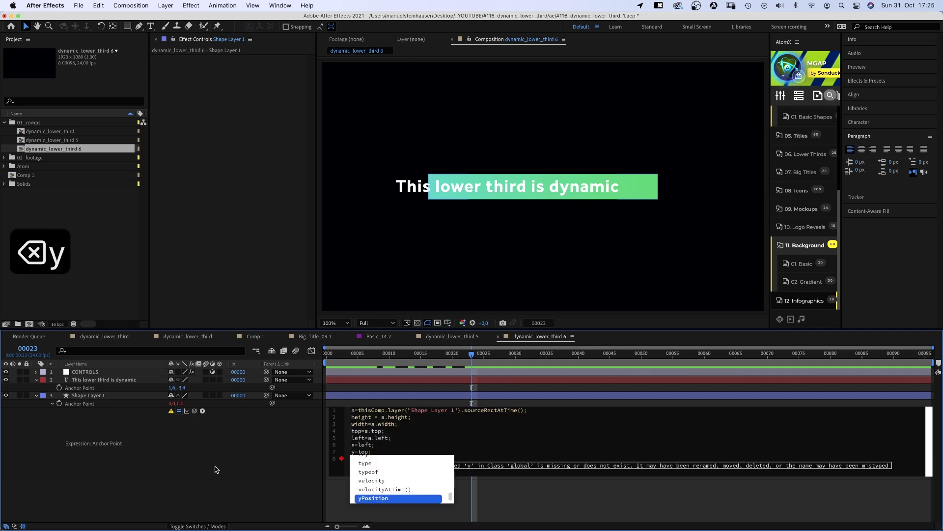
{"action": "left_click", "coordinate": [224, 481]}
{"action": "left_click", "coordinate": [77, 396]}
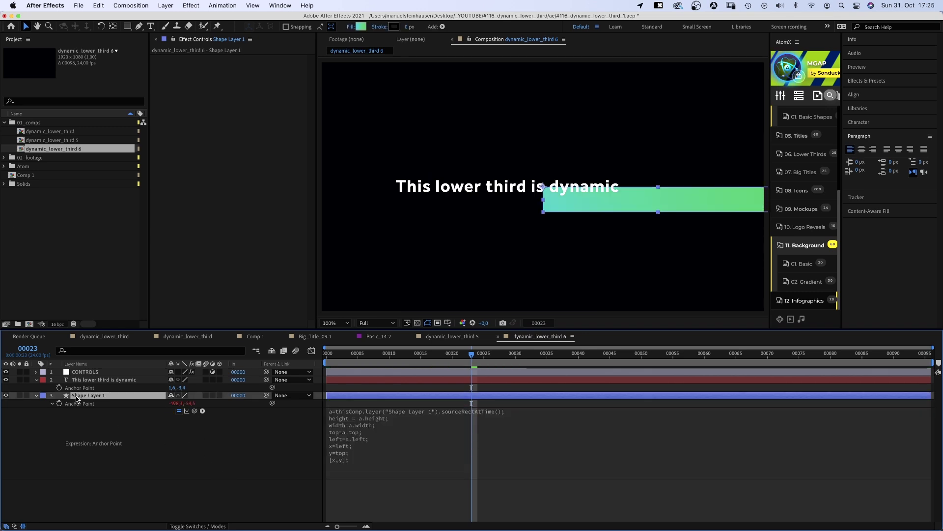
{"action": "left_click_drag", "start_coordinate": [647, 202], "coordinate": [498, 189]}
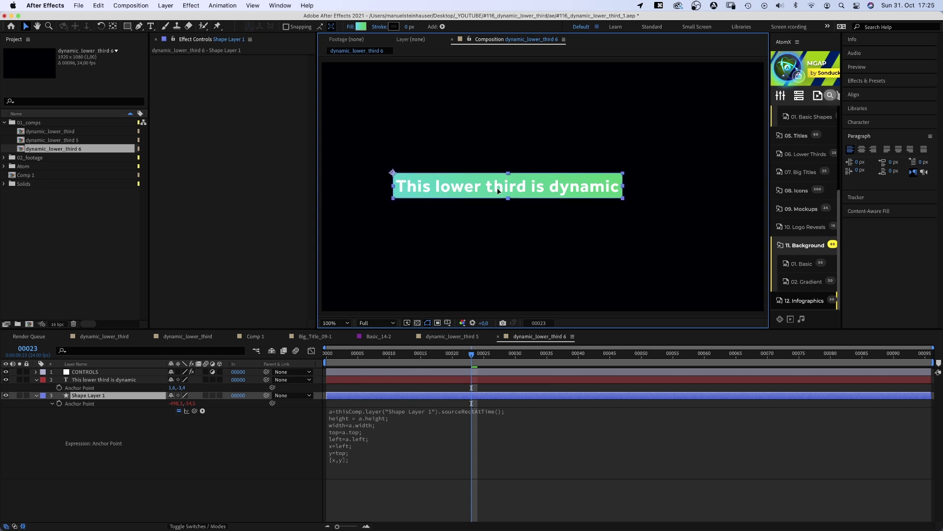
RAM-preview dynamic_lower_third 6, then restart it to watch the bar grow with the text
{"action": "key", "text": "KP_0"}
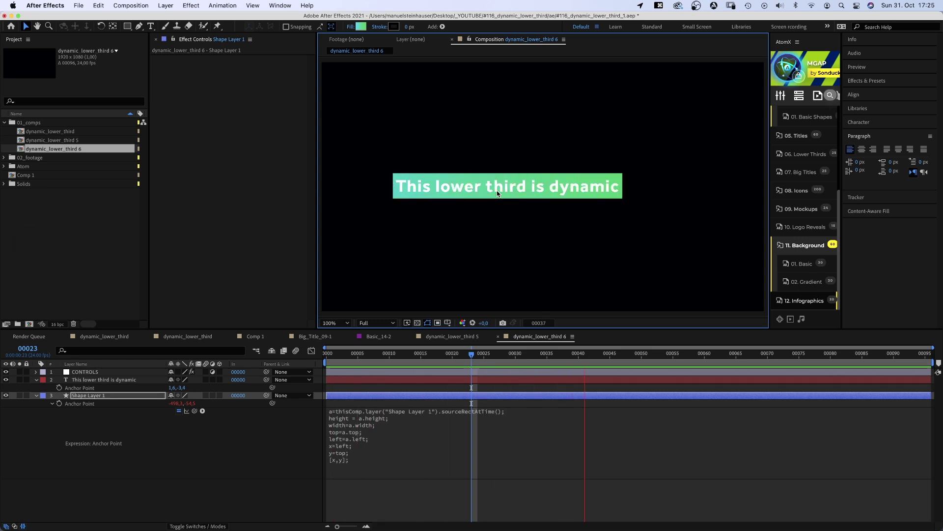
{"action": "key", "text": "KP_0"}
{"action": "key", "text": "KP_0"}
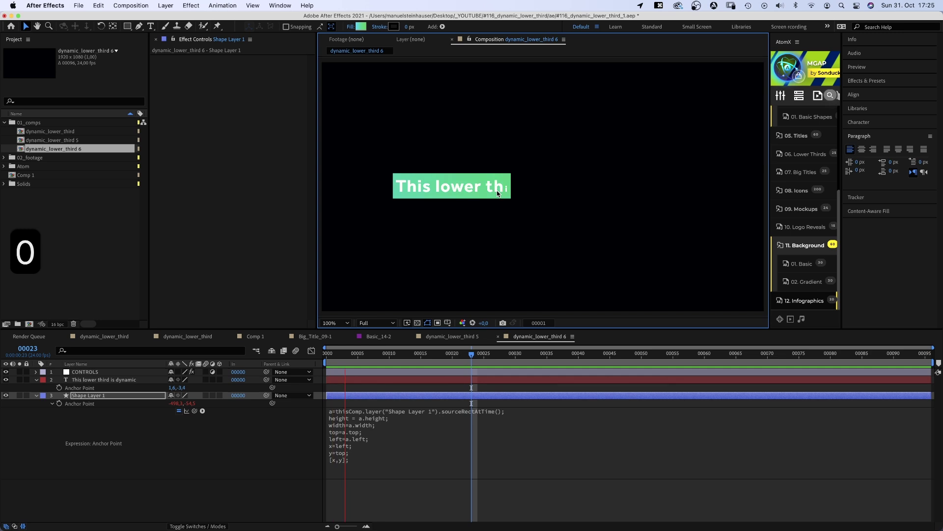